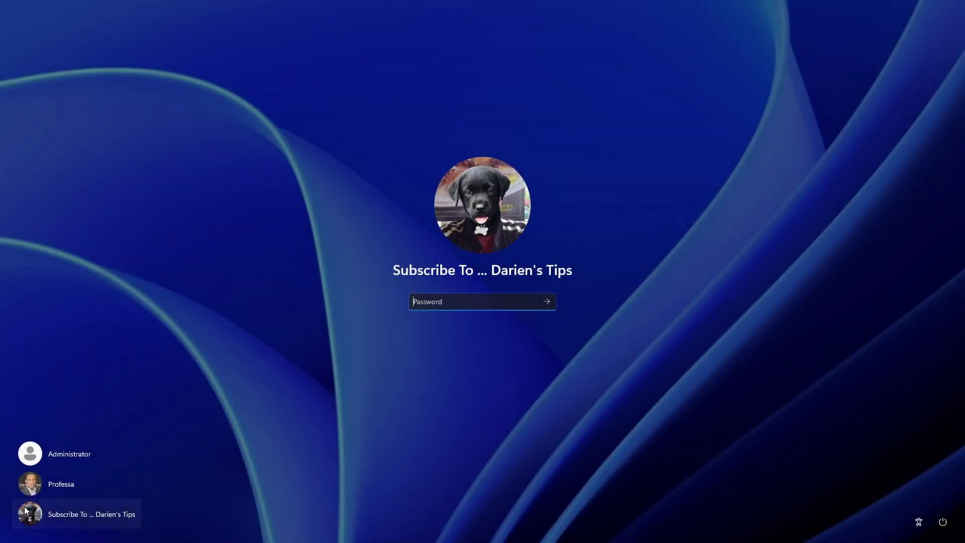
- Sign in with the account password and open the Start menu
{"action": "type", "text": "•••••••••••"}
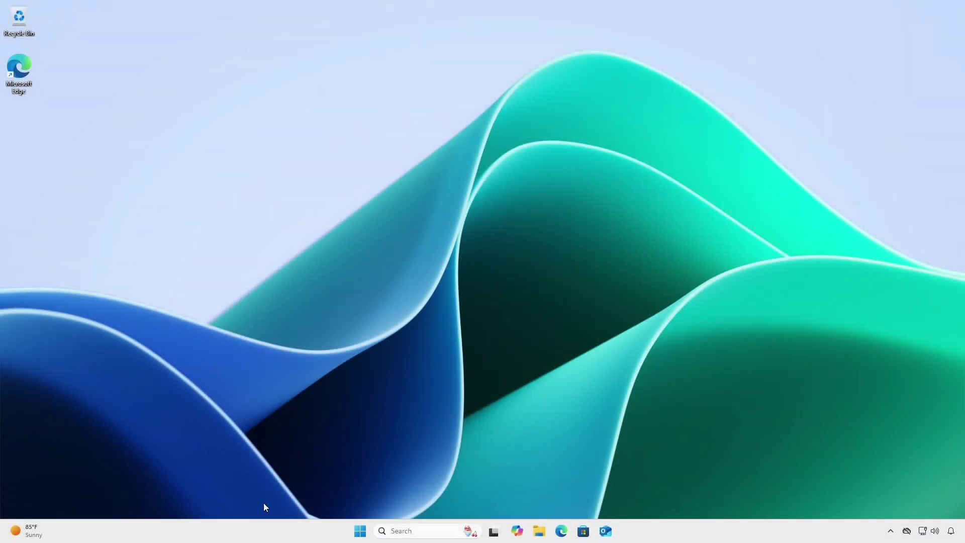
{"action": "left_click", "coordinate": [357, 531]}
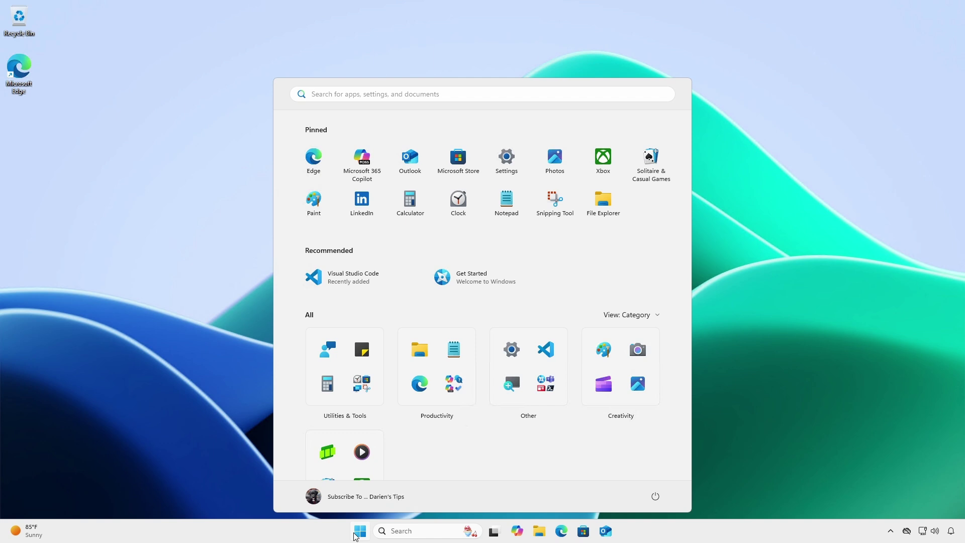
- Launch 'edit group policy' and open Windows Components > App Package Deployment > Remove Default Microsoft Store packages
{"action": "type", "text": "edit grou"}
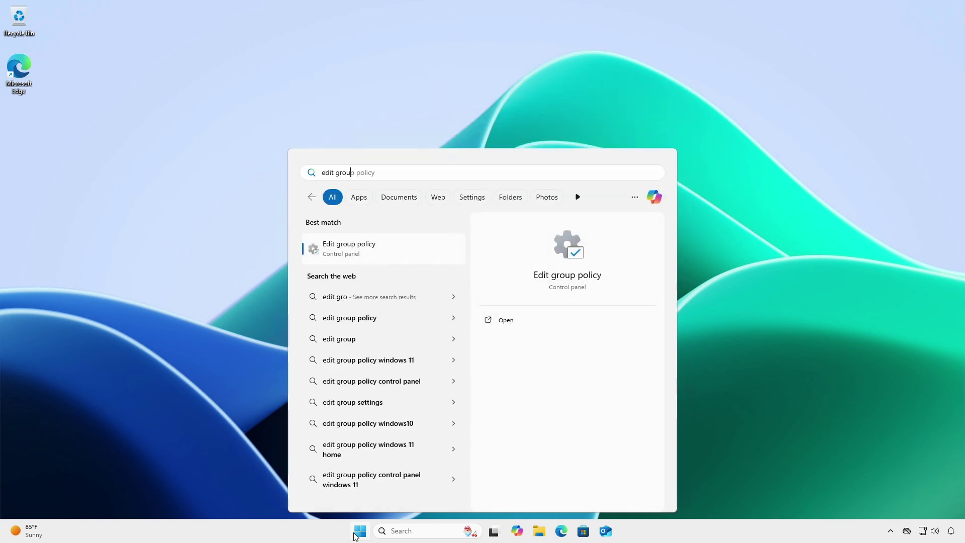
{"action": "key", "text": "Return"}
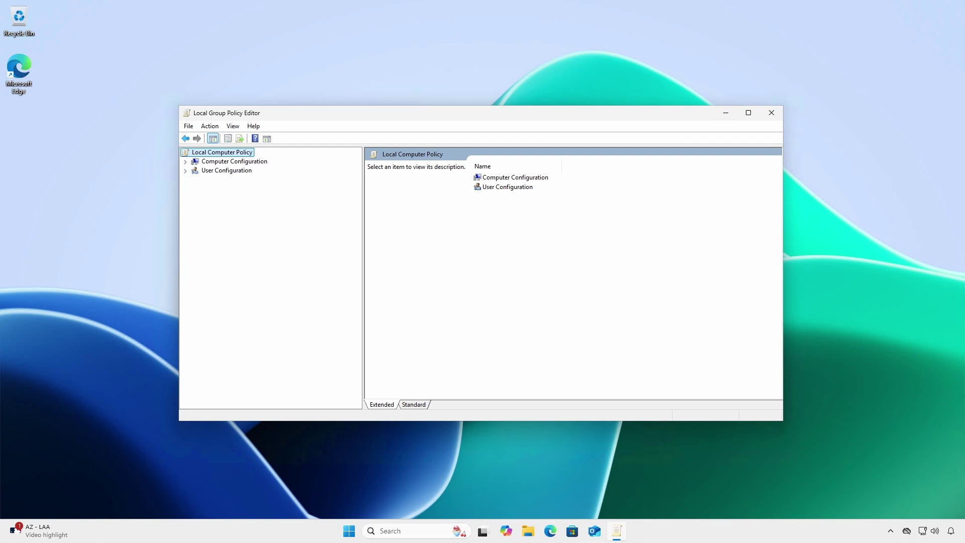
{"action": "left_click", "coordinate": [186, 161]}
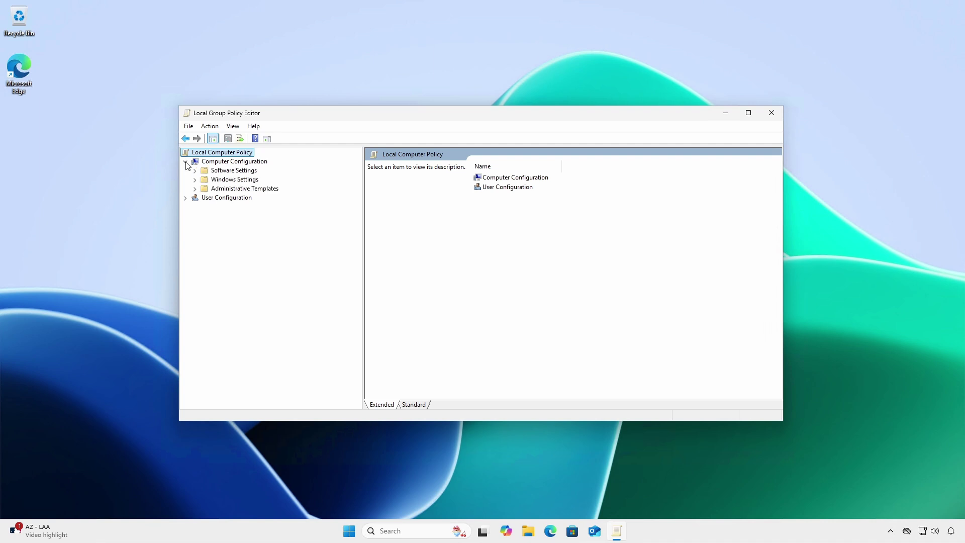
{"action": "left_click", "coordinate": [195, 189]}
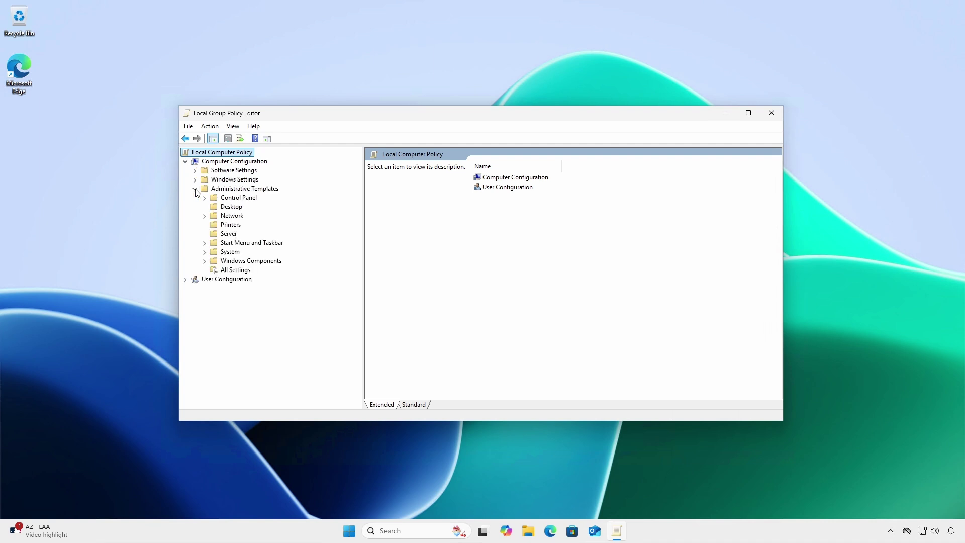
{"action": "left_click", "coordinate": [204, 261]}
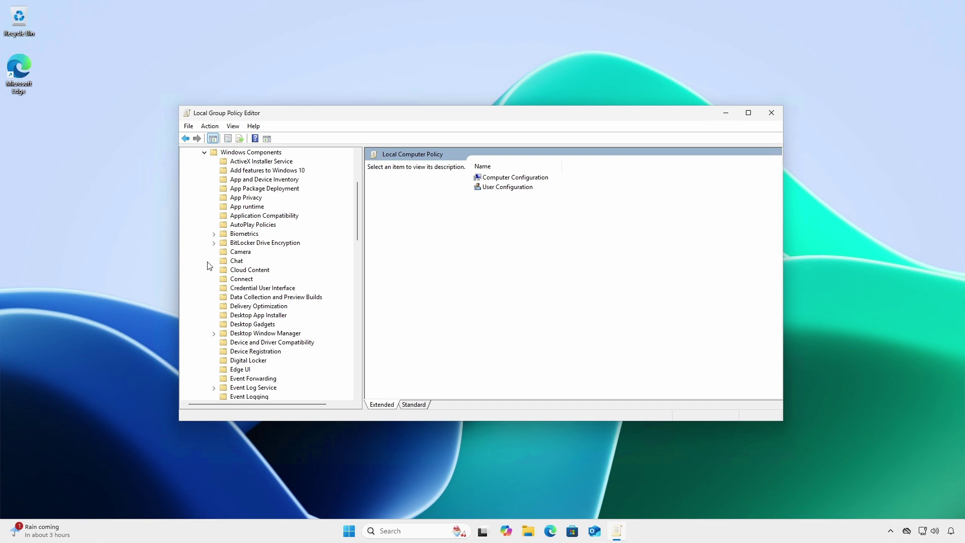
{"action": "left_click", "coordinate": [243, 190]}
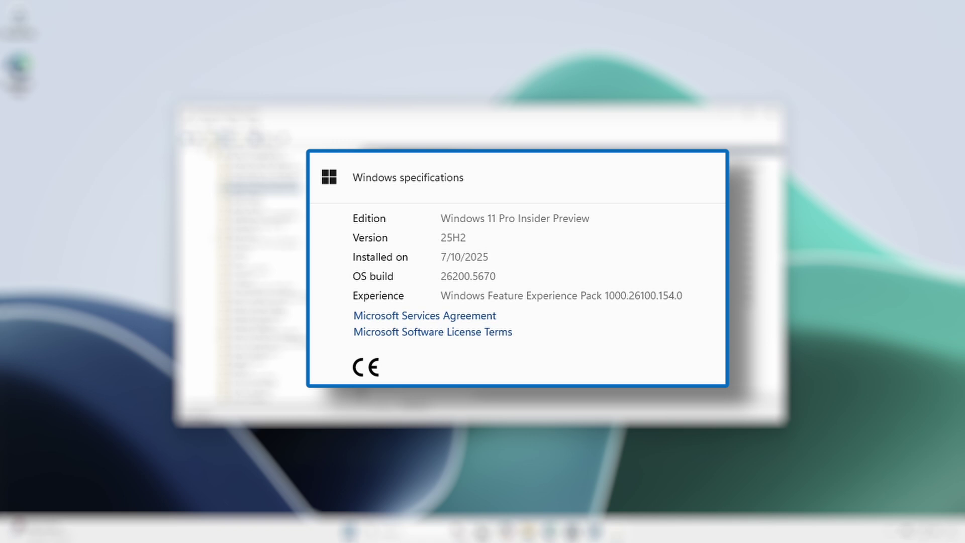
{"action": "left_click", "coordinate": [501, 293]}
{"action": "double_click", "coordinate": [501, 294]}
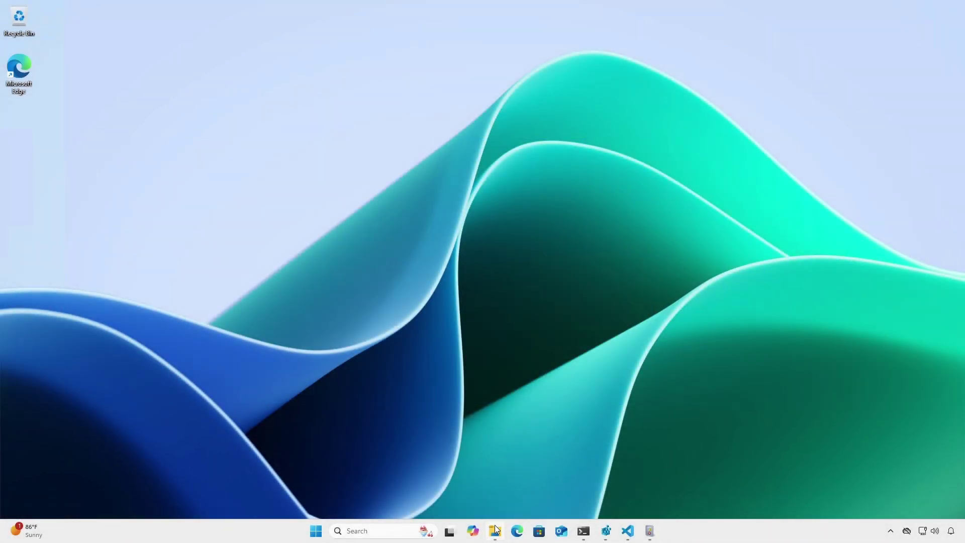
- Browse the AppxPackageManager template files in PolicyDefinitions, its en-US folder and C:\Temp\admx
{"action": "left_click", "coordinate": [495, 531]}
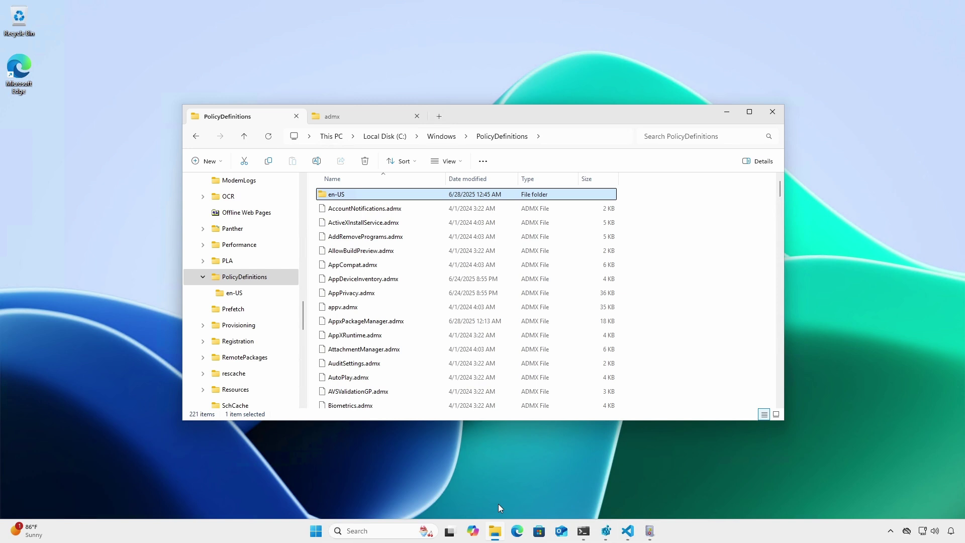
{"action": "left_click", "coordinate": [247, 294]}
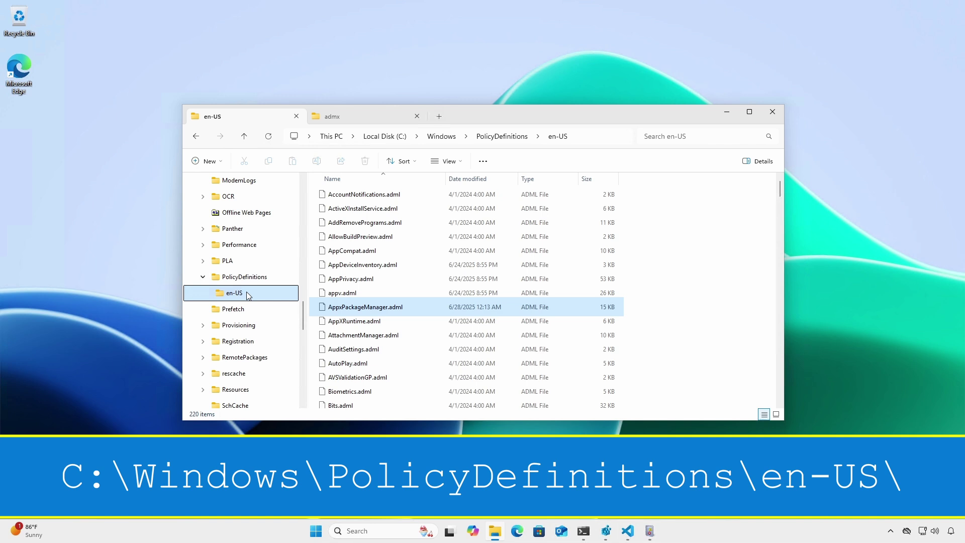
{"action": "left_click", "coordinate": [357, 116]}
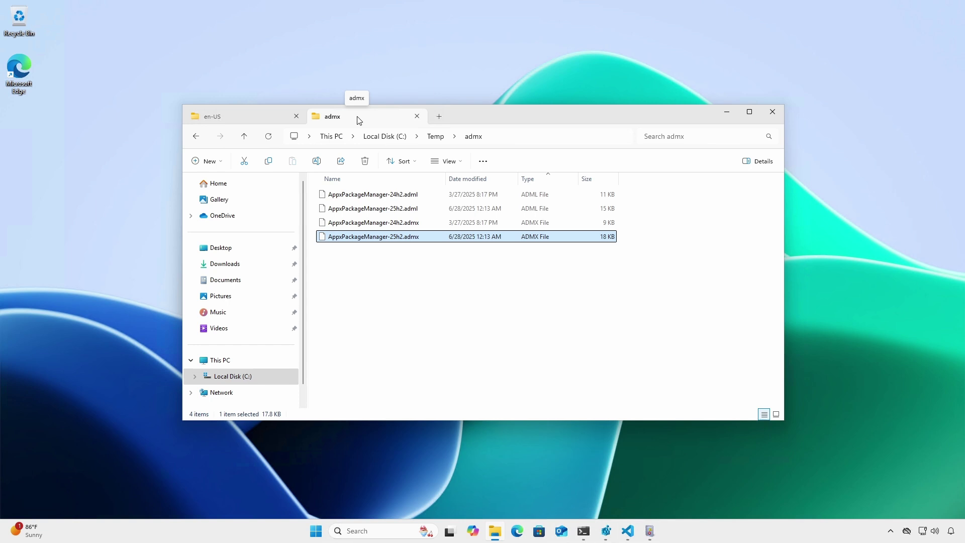
{"action": "left_click", "coordinate": [727, 113]}
- Show the 24h2 vs 25h2 admx diff at the added RemoveDefaultMicrosoftStorePackages lines 139–350
{"action": "left_click", "coordinate": [627, 531]}
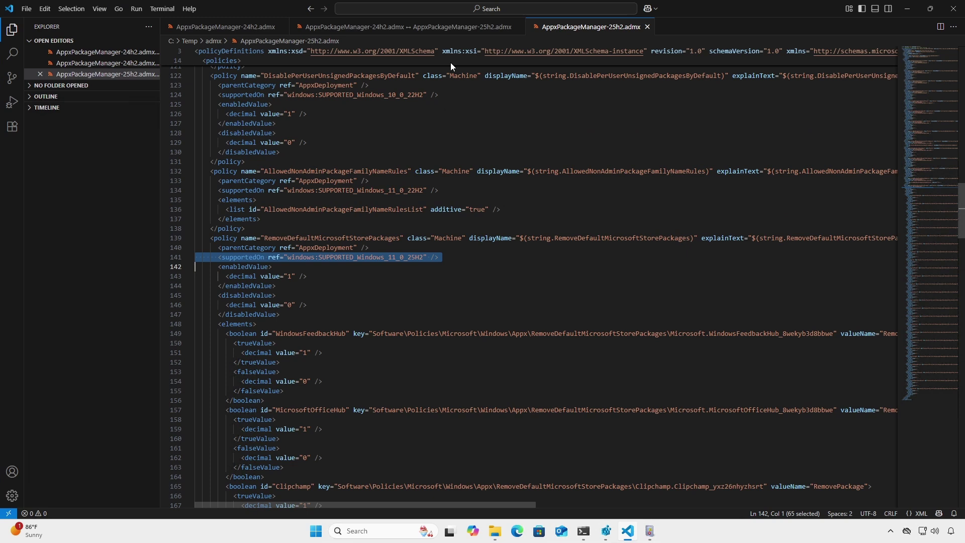
{"action": "left_click", "coordinate": [446, 30]}
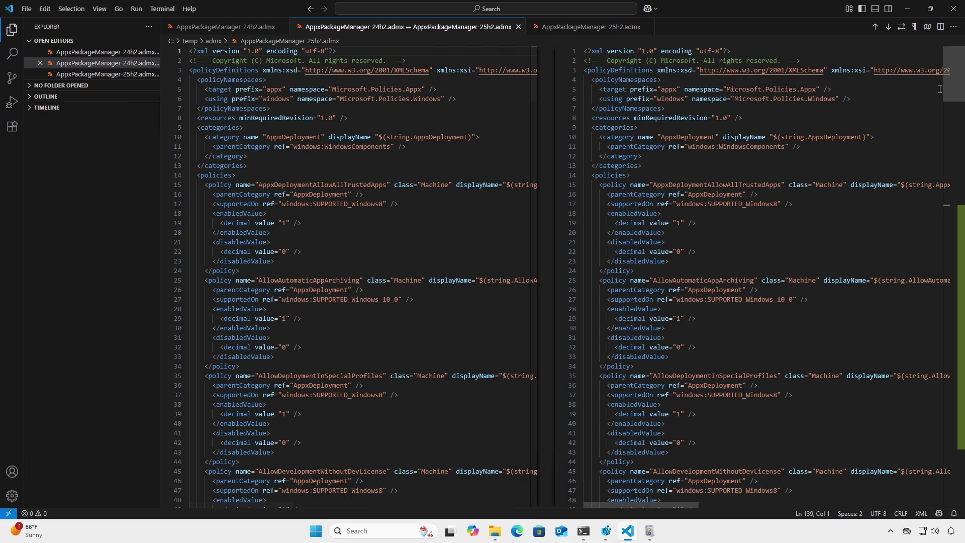
{"action": "left_click_drag", "start_coordinate": [956, 85], "coordinate": [958, 439]}
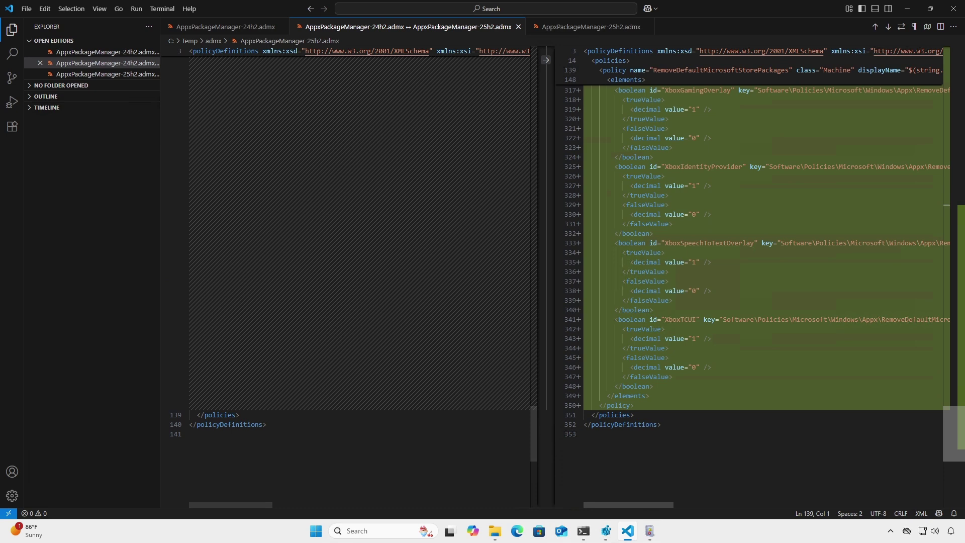
- Expand HKLM\SOFTWARE\Policies\Microsoft\Windows\Appx\RemoveDefaultMicrosoftStorePackages to check Enabled = 1
{"action": "left_click", "coordinate": [625, 529]}
{"action": "left_click", "coordinate": [607, 529]}
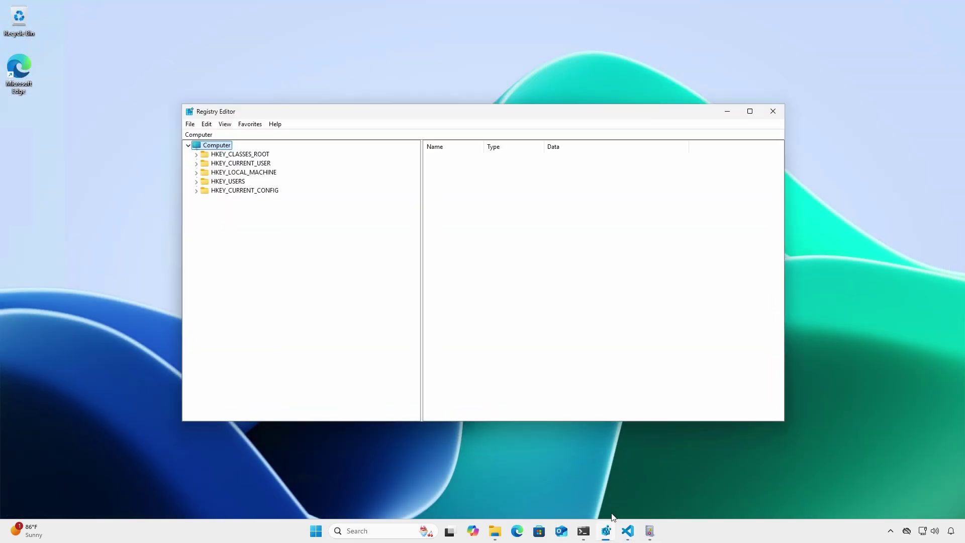
{"action": "key", "text": "Down"}
{"action": "key", "text": "Down"}
{"action": "key", "text": "Down"}
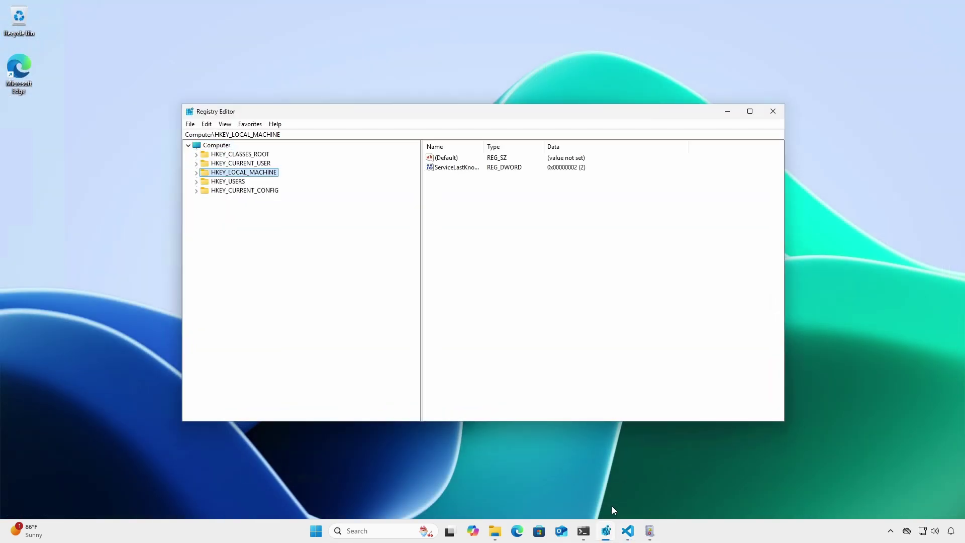
{"action": "key", "text": "Right"}
{"action": "key", "text": "Down"}
{"action": "key", "text": "Down"}
{"action": "key", "text": "Down"}
{"action": "key", "text": "Down"}
{"action": "key", "text": "Down"}
{"action": "key", "text": "Right"}
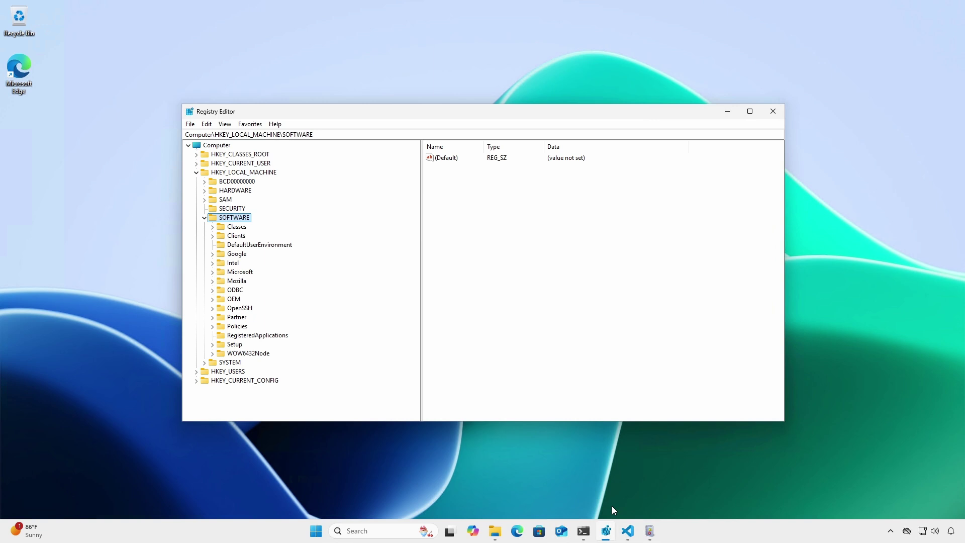
{"action": "key", "text": "Down"}
{"action": "key", "text": "Down"}
{"action": "key", "text": "Down"}
{"action": "key", "text": "Down"}
{"action": "key", "text": "Down"}
{"action": "key", "text": "Down"}
{"action": "key", "text": "Down"}
{"action": "key", "text": "Down"}
{"action": "key", "text": "Down"}
{"action": "key", "text": "Down"}
{"action": "key", "text": "Down"}
{"action": "key", "text": "Down"}
{"action": "key", "text": "Right"}
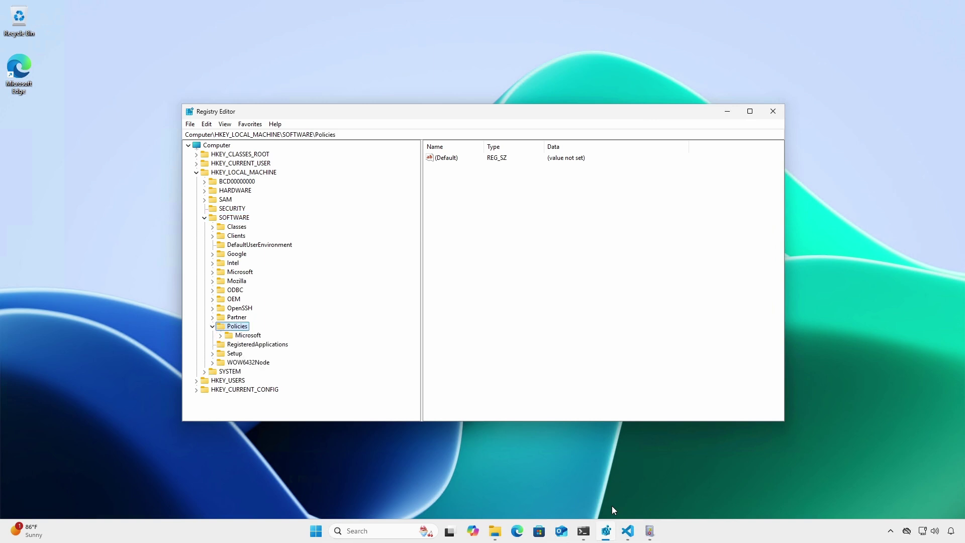
{"action": "key", "text": "Down"}
{"action": "key", "text": "Right"}
{"action": "key", "text": "Down"}
{"action": "key", "text": "Down"}
{"action": "key", "text": "Down"}
{"action": "key", "text": "Down"}
{"action": "key", "text": "Down"}
{"action": "key", "text": "Right"}
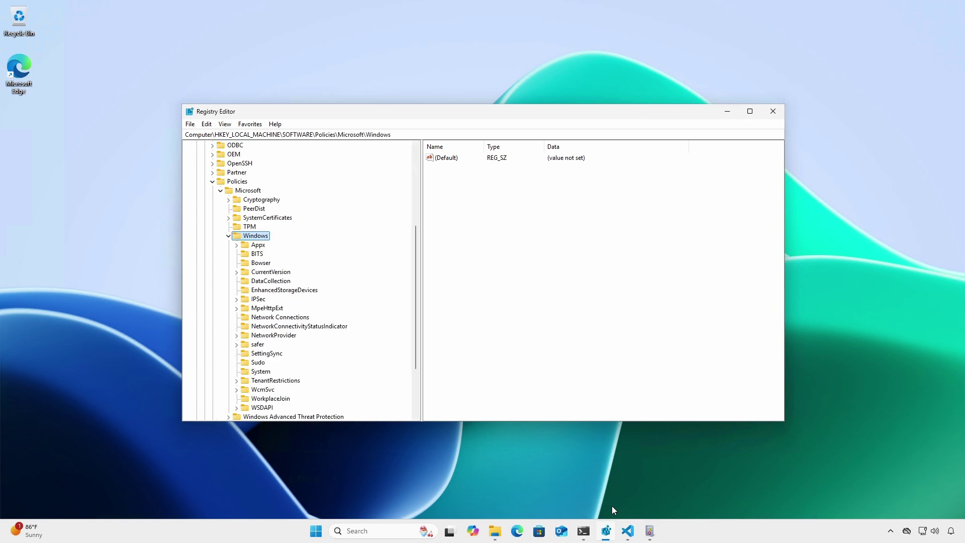
{"action": "key", "text": "Down"}
{"action": "key", "text": "Right"}
{"action": "key", "text": "Down"}
{"action": "key", "text": "Right"}
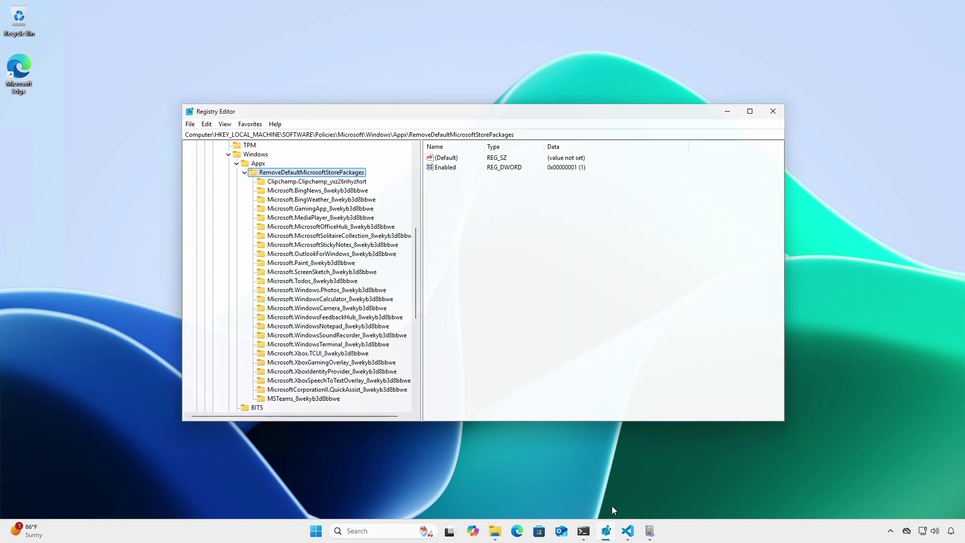
{"action": "key", "text": "super+d"}
- Show the Microsoft-Windows-AppXDeploymentServer/Operational log listing its 125 deployment events
{"action": "left_click", "coordinate": [651, 530]}
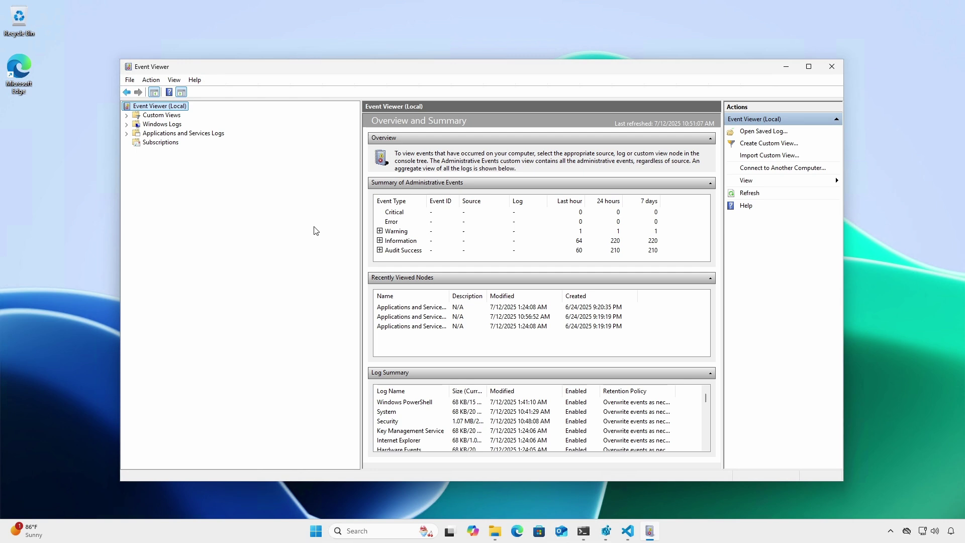
{"action": "left_click", "coordinate": [127, 133]}
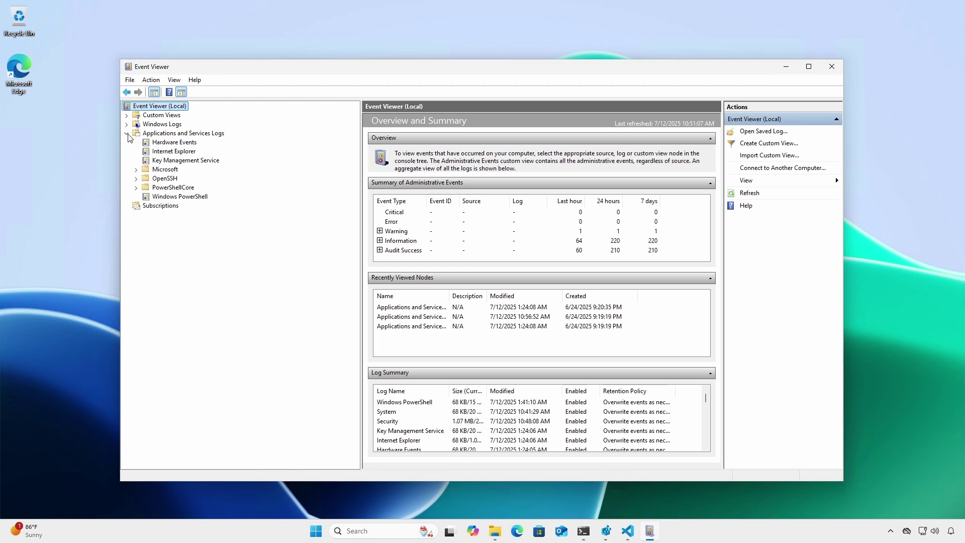
{"action": "left_click", "coordinate": [136, 170]}
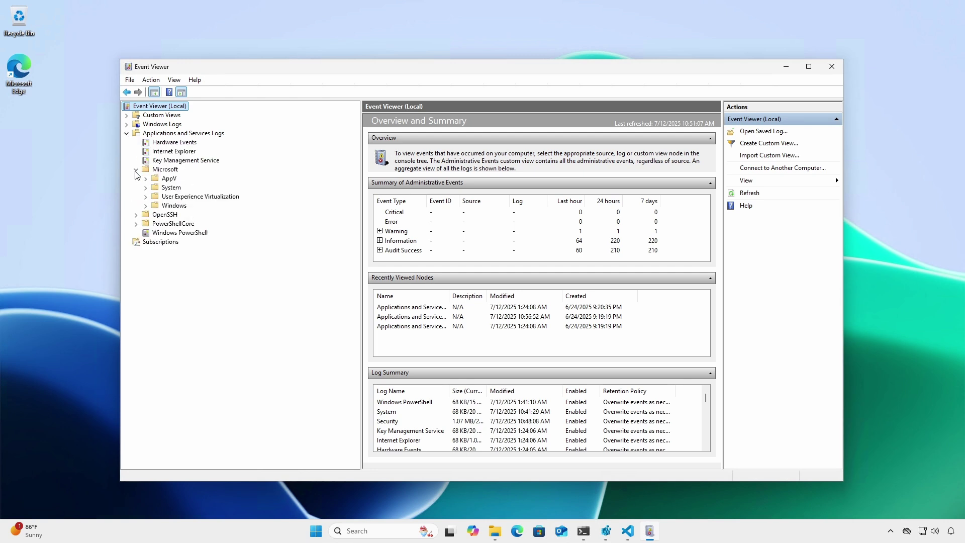
{"action": "left_click", "coordinate": [146, 206]}
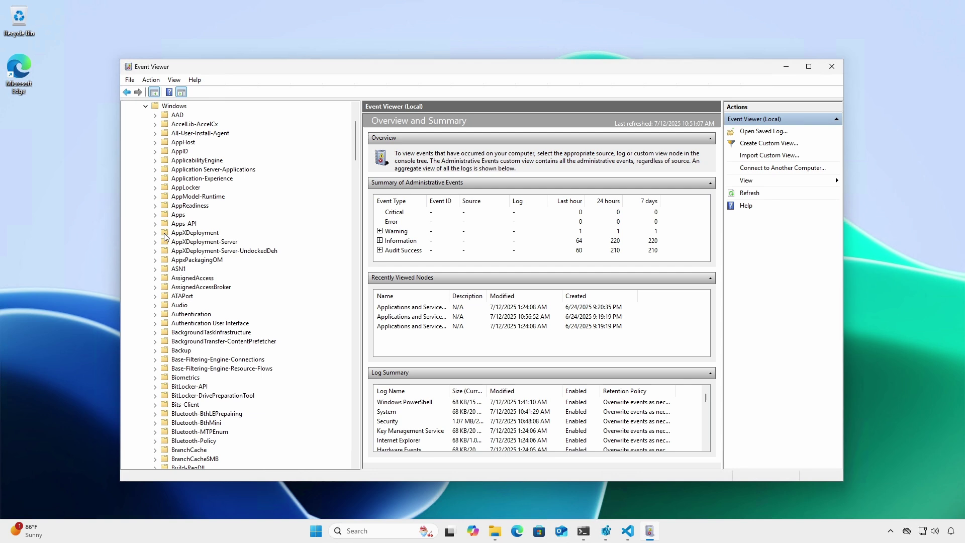
{"action": "left_click", "coordinate": [155, 233]}
{"action": "left_click", "coordinate": [182, 244]}
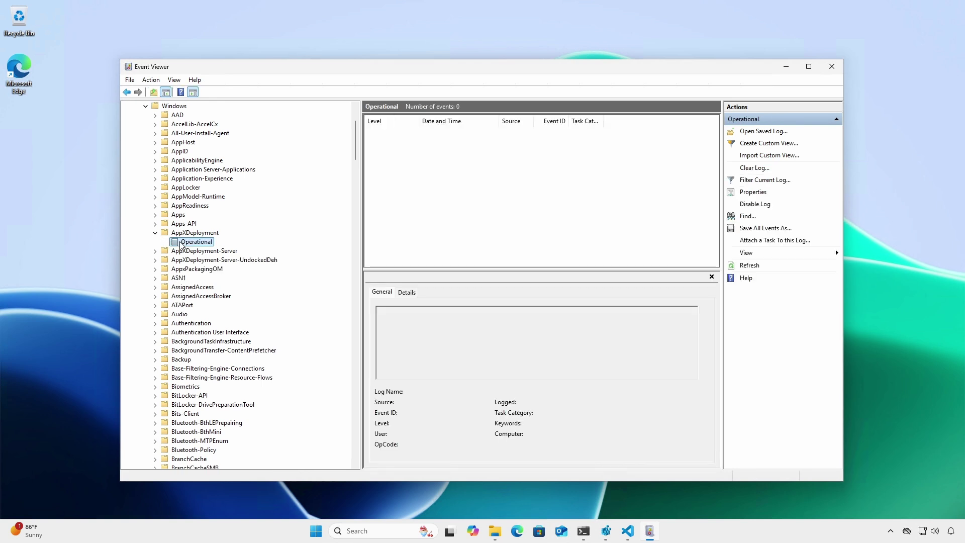
{"action": "left_click", "coordinate": [155, 251]}
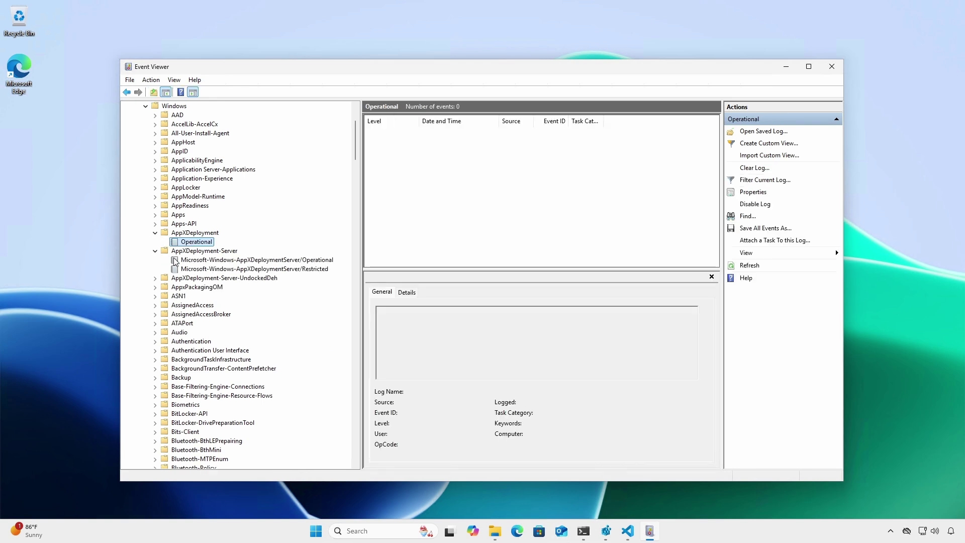
{"action": "left_click", "coordinate": [175, 262]}
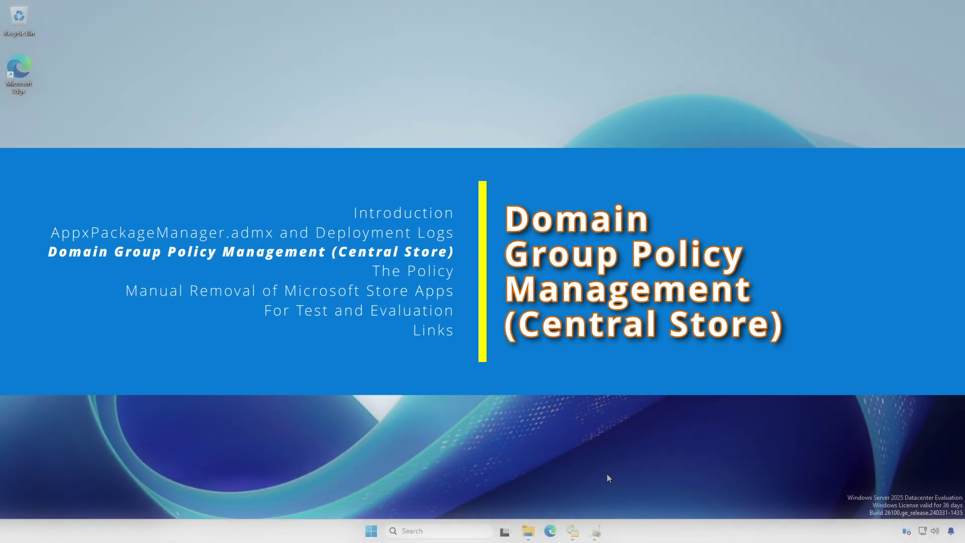
- Copy all policy definition files from C:\Windows\PolicyDefinitions
{"action": "left_click", "coordinate": [528, 525]}
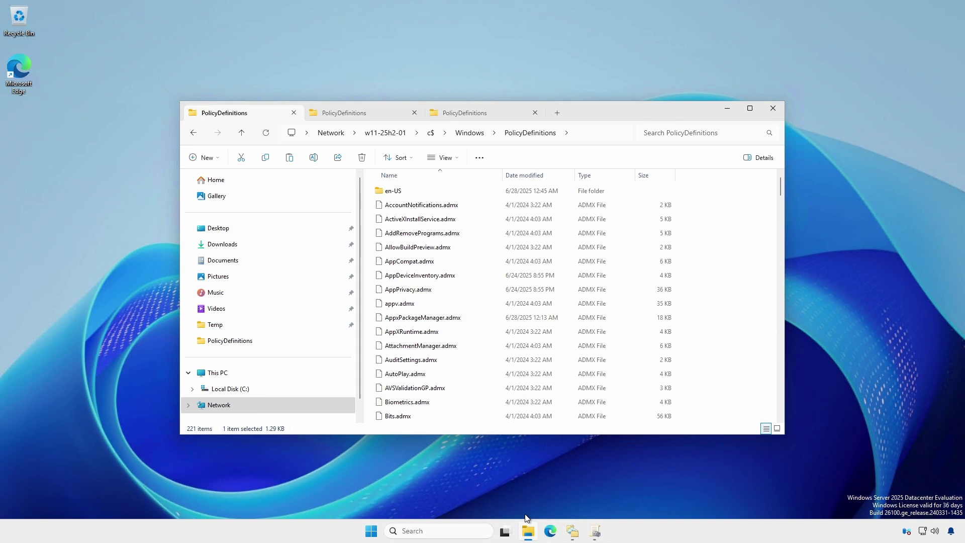
{"action": "left_click", "coordinate": [431, 402]}
{"action": "key", "text": "ctrl+a"}
{"action": "right_click", "coordinate": [430, 403]}
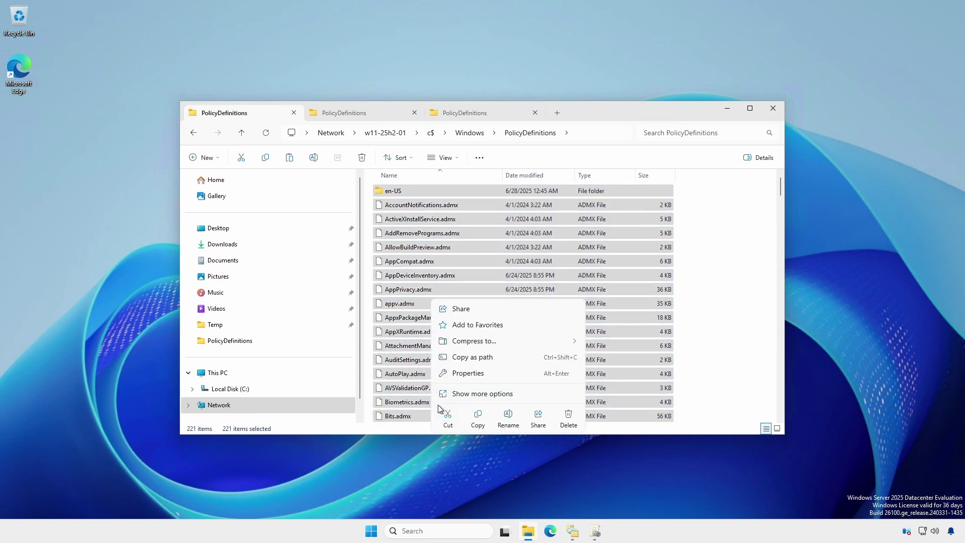
{"action": "left_click", "coordinate": [475, 419]}
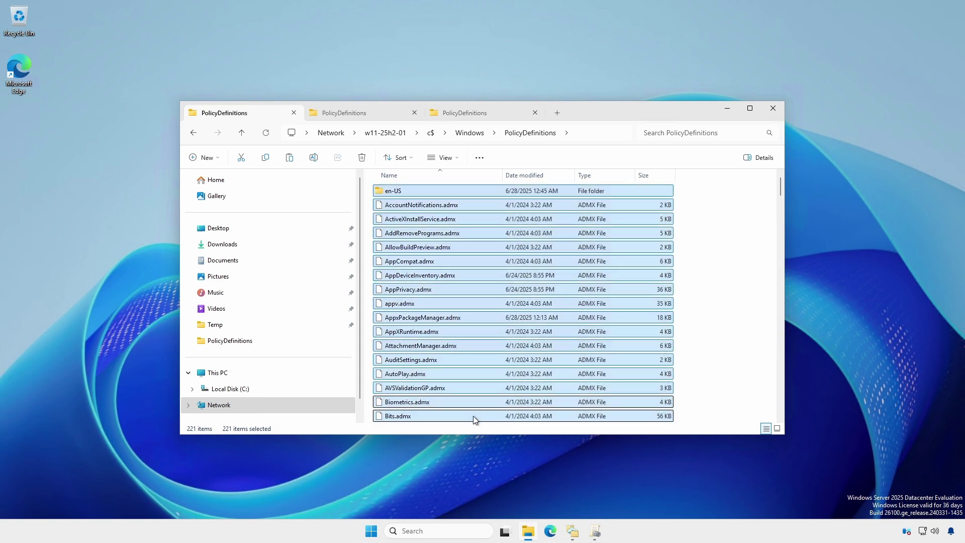
- Paste them into SYSVOL Policies\PolicyDefinitions with admin permission, confirming 221 items
{"action": "left_click", "coordinate": [377, 115]}
{"action": "right_click", "coordinate": [420, 229]}
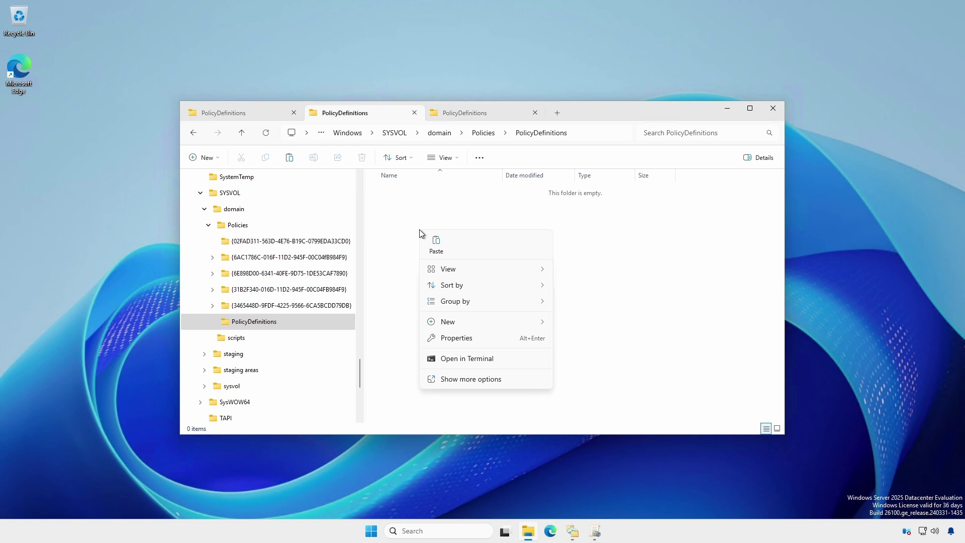
{"action": "left_click", "coordinate": [434, 242]}
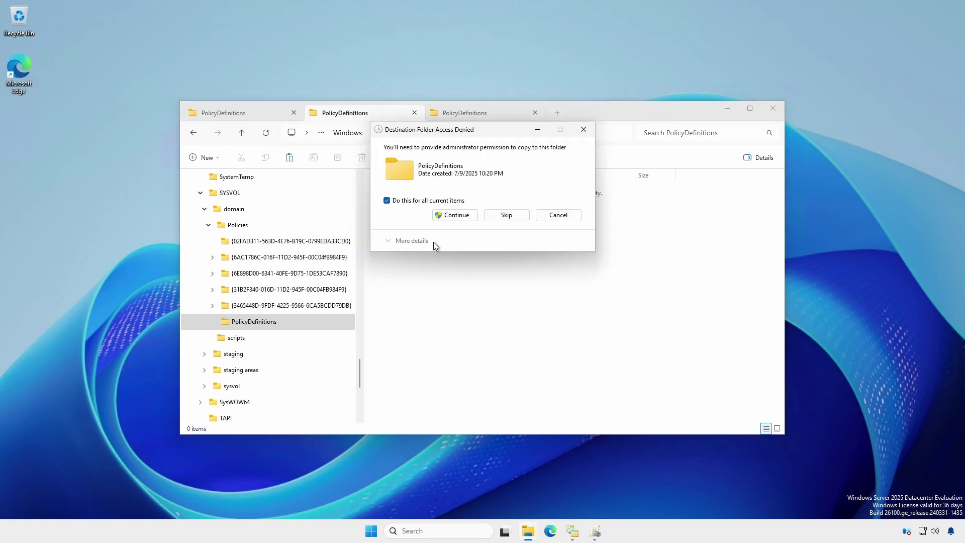
{"action": "left_click", "coordinate": [449, 217]}
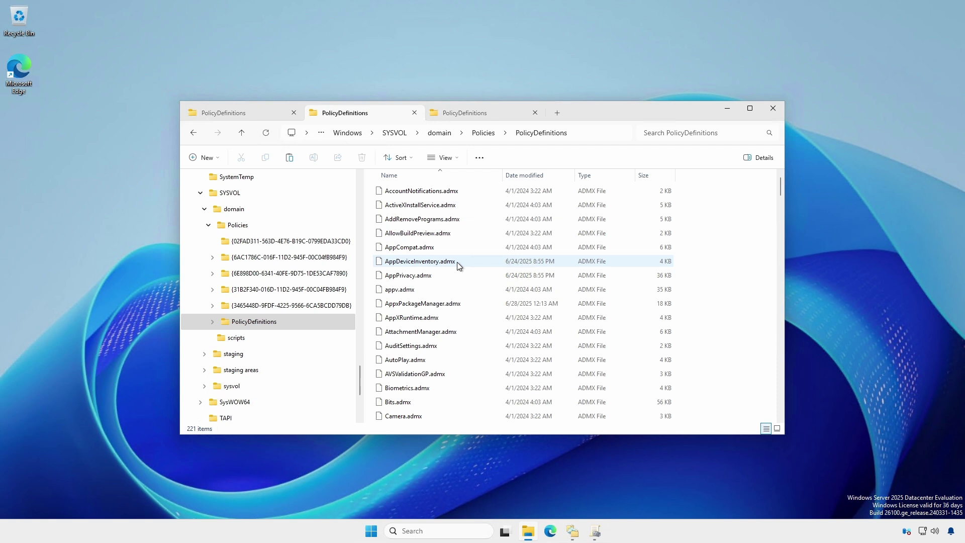
{"action": "key", "text": "ctrl+a"}
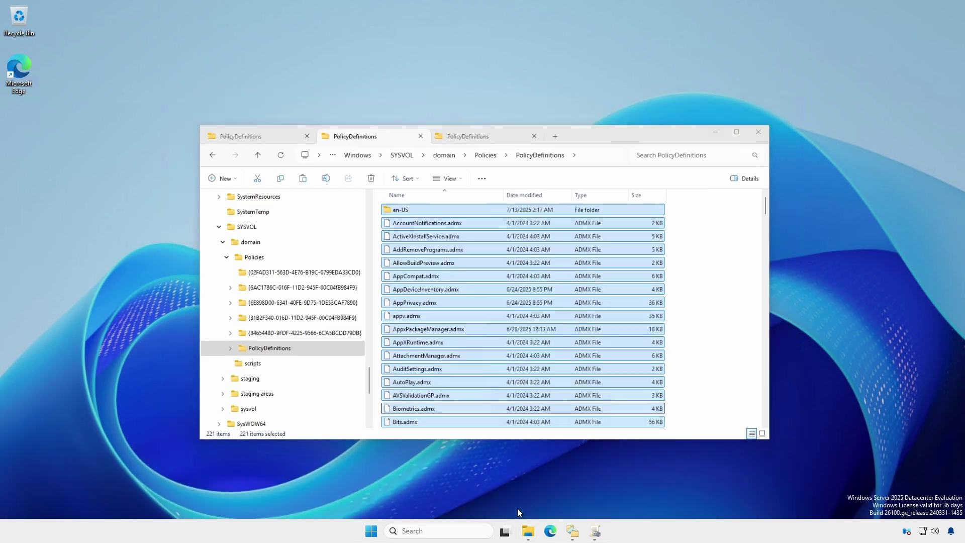
{"action": "key", "text": "super+d"}
{"action": "left_click", "coordinate": [568, 527]}
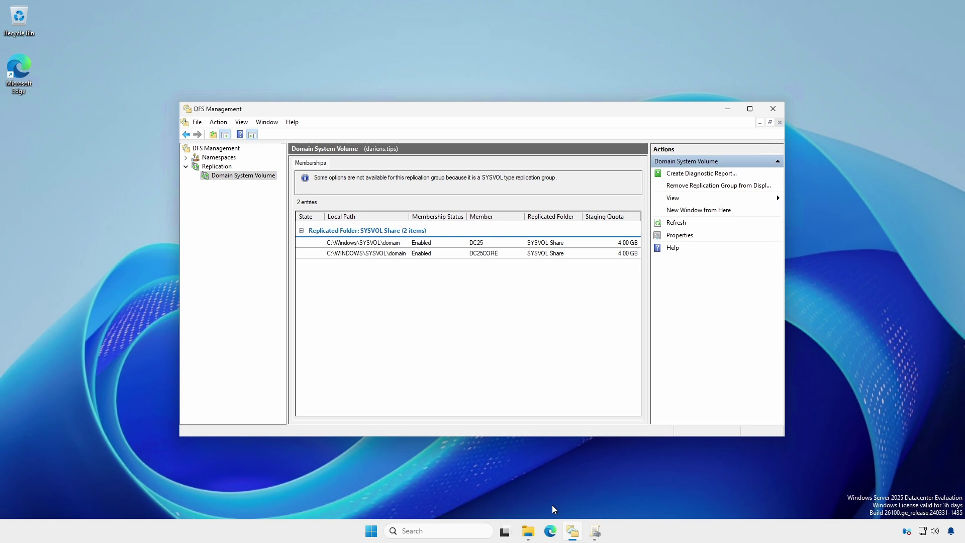
- From the Windows OU's context menu, create and link a new GPO named RemoveUnwantedMSFTApps
{"action": "left_click", "coordinate": [572, 529]}
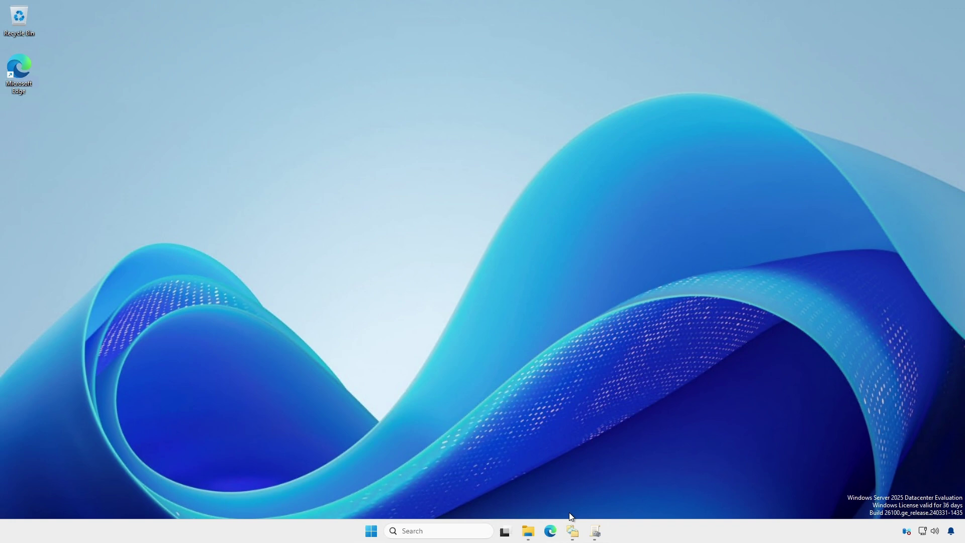
{"action": "left_click", "coordinate": [594, 530]}
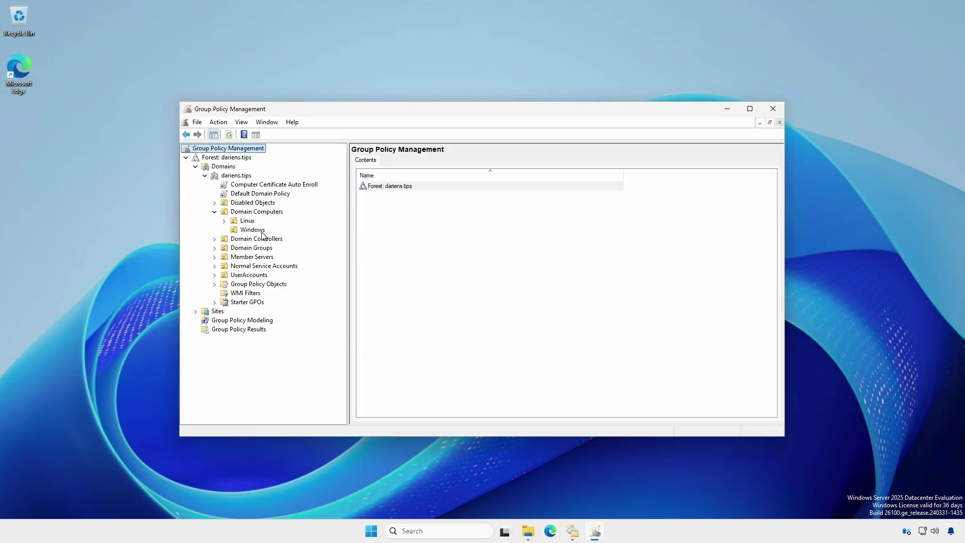
{"action": "left_click", "coordinate": [254, 231]}
{"action": "right_click", "coordinate": [254, 231]}
{"action": "left_click", "coordinate": [277, 238]}
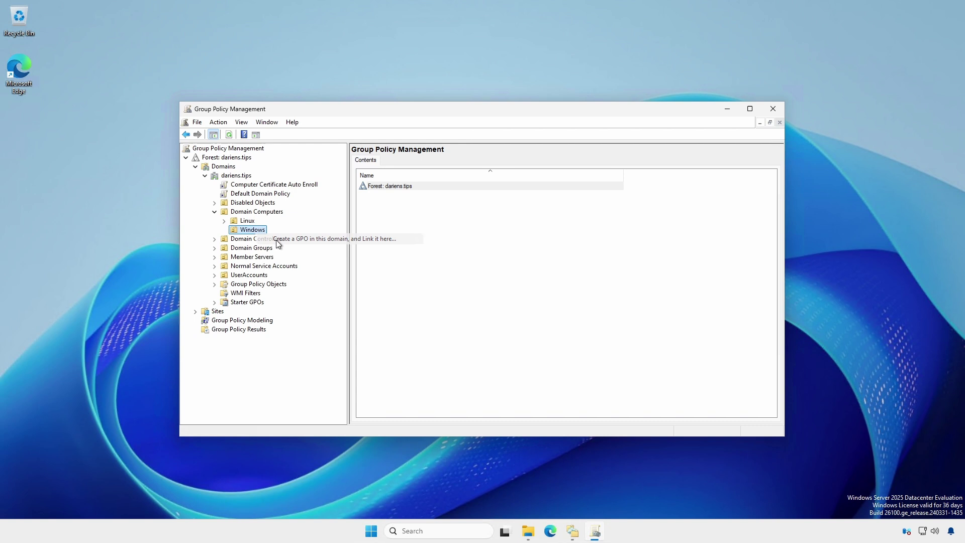
{"action": "key", "text": "ctrl+v"}
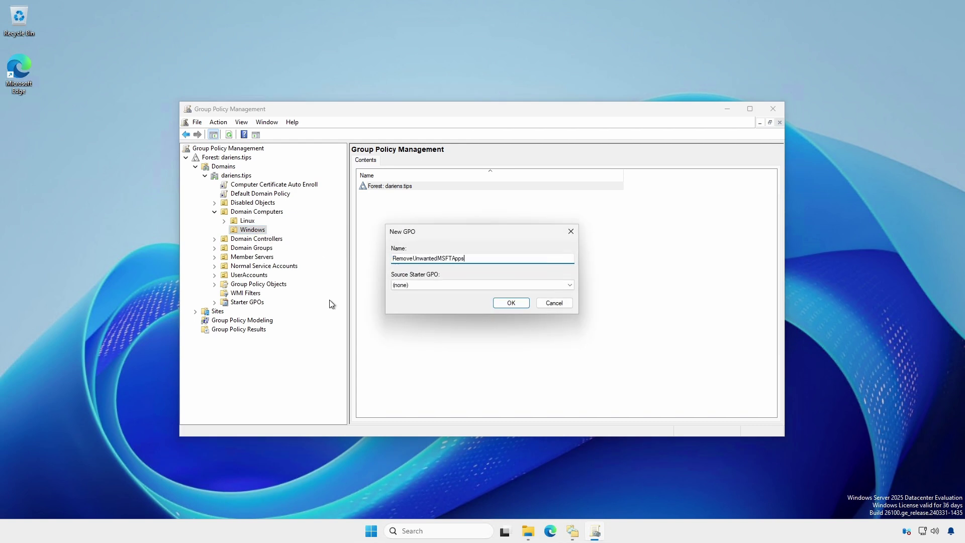
{"action": "left_click", "coordinate": [511, 303]}
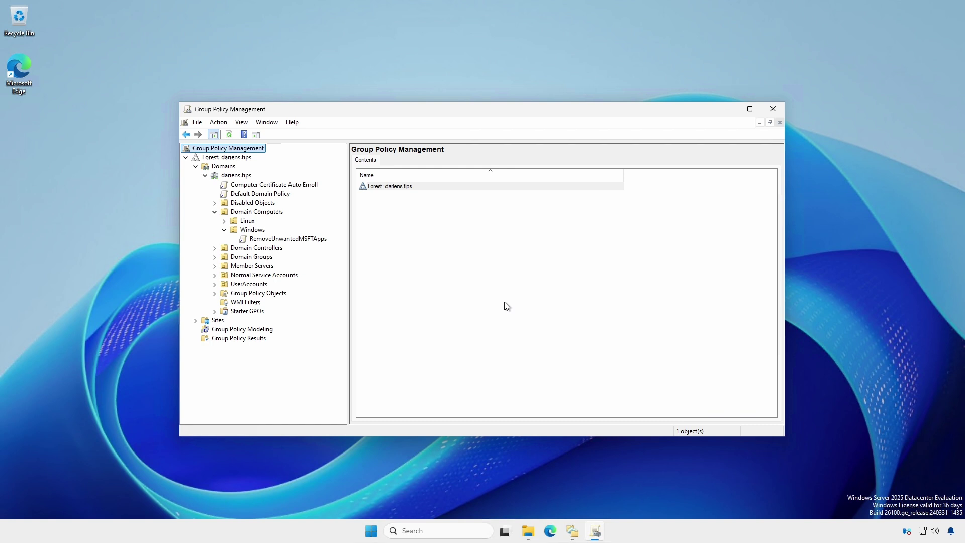
- Create WMI filter 25H2Only, described 'Filter for Windows 11 25H2 Only', with the Windows version query
{"action": "left_click", "coordinate": [258, 303]}
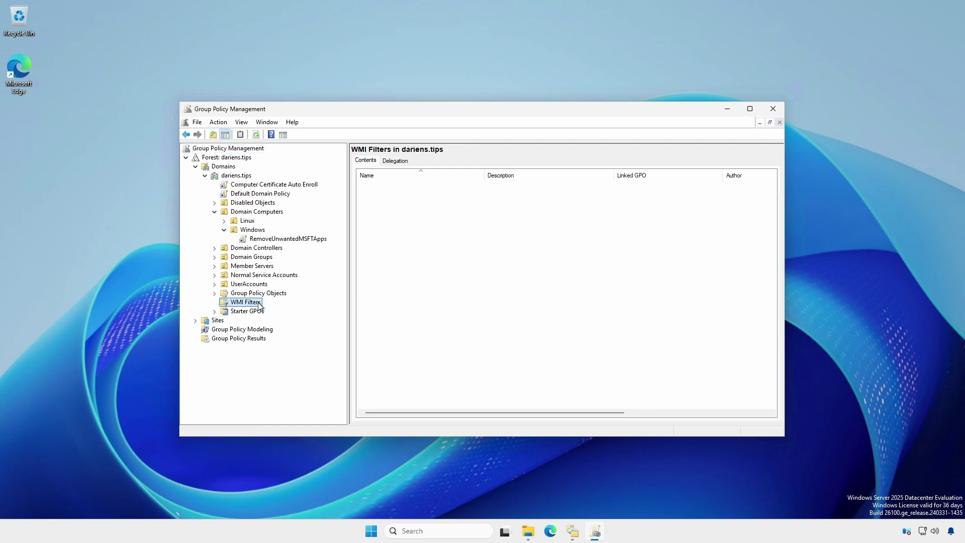
{"action": "right_click", "coordinate": [390, 285]}
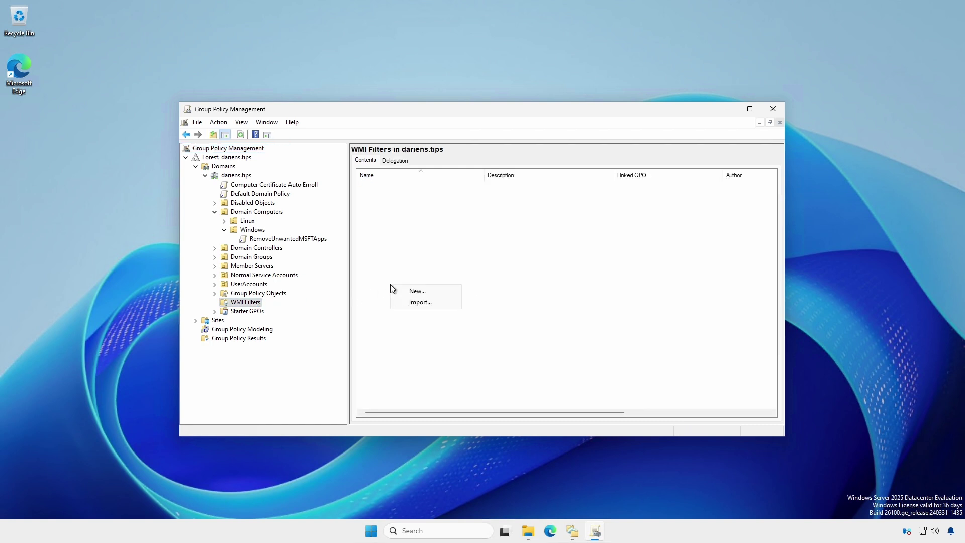
{"action": "left_click", "coordinate": [417, 291]}
{"action": "type", "text": "25H2Only"}
{"action": "key", "text": "Tab"}
{"action": "type", "text": "Filter for Windows 11 25H2 Only"}
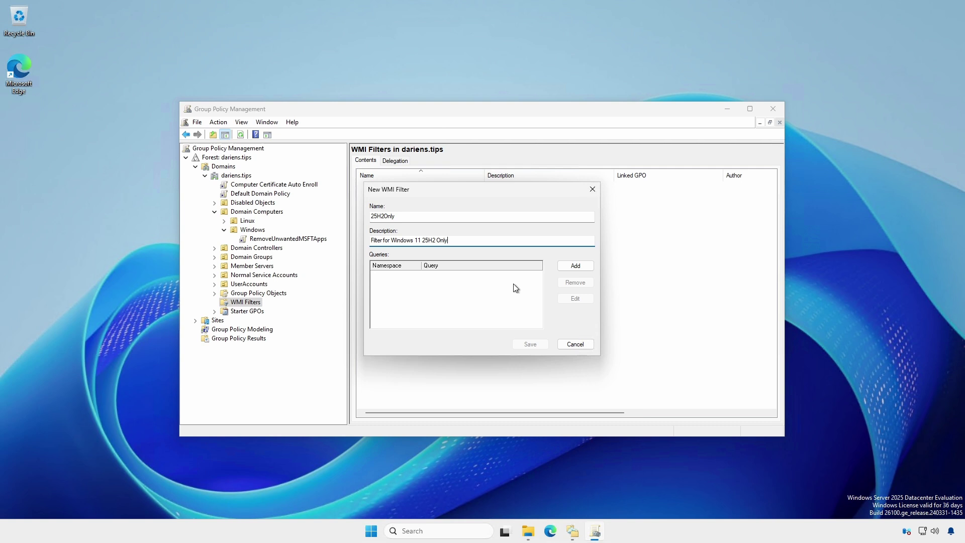
{"action": "left_click", "coordinate": [574, 266]}
{"action": "key", "text": "ctrl+v"}
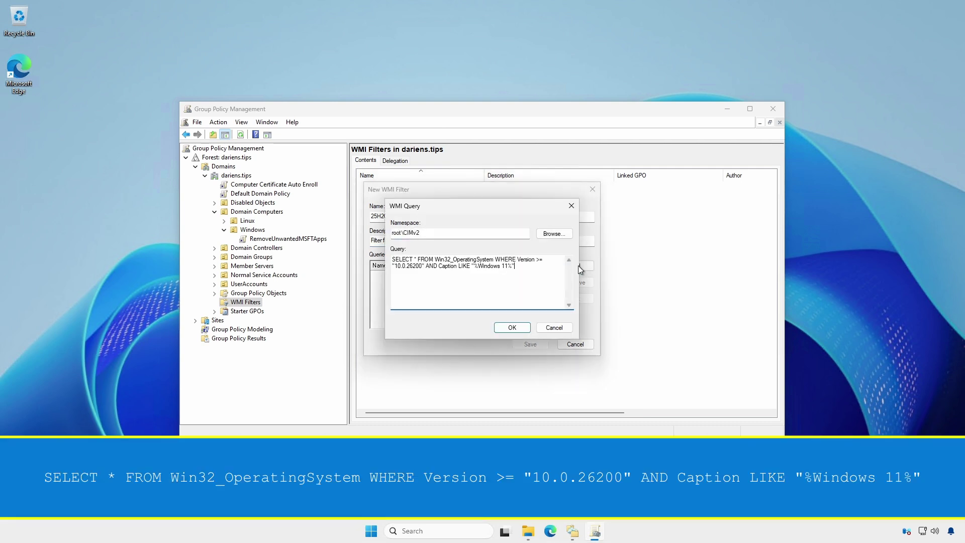
{"action": "left_click", "coordinate": [522, 327]}
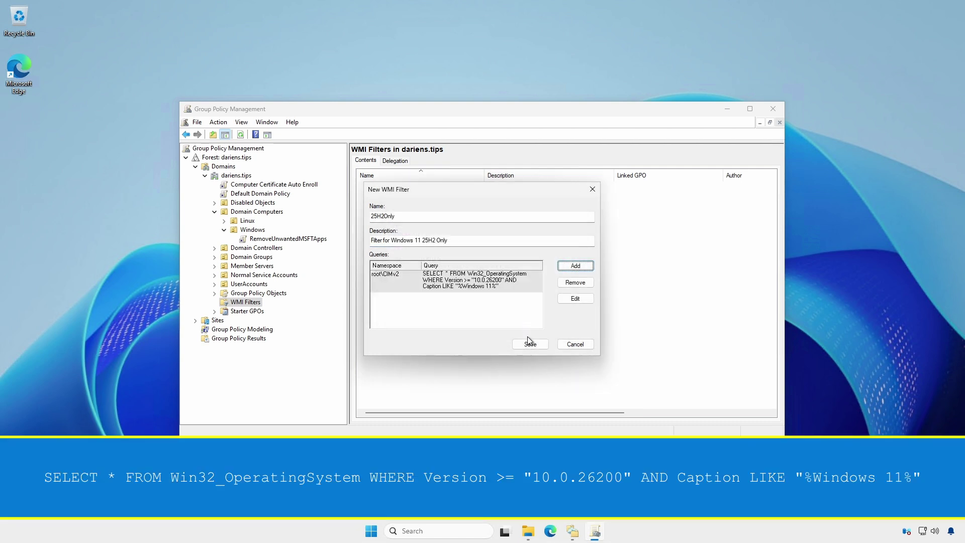
{"action": "left_click", "coordinate": [529, 344]}
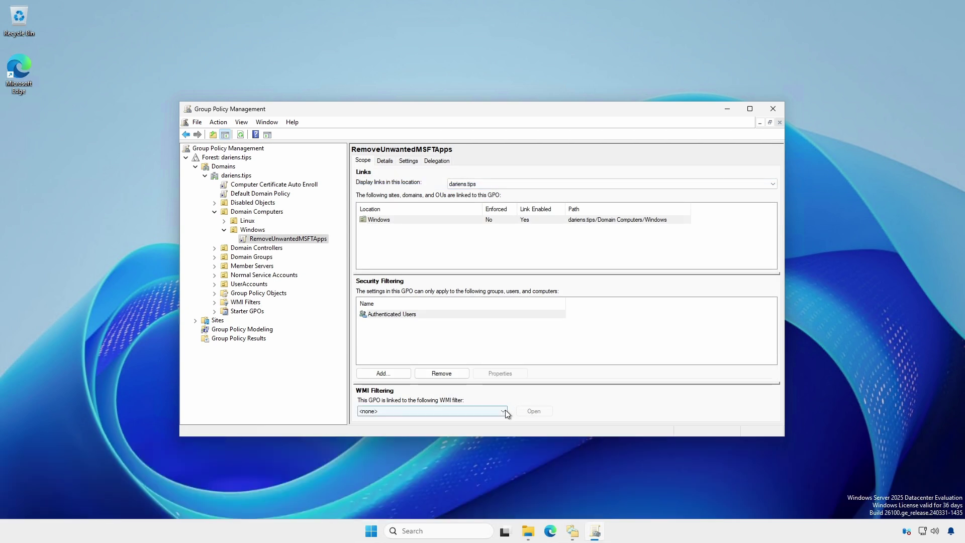
- Set the RemoveUnwantedMSFTApps GPO's WMI filter to 25H2Only and confirm the change
{"action": "left_click", "coordinate": [502, 411]}
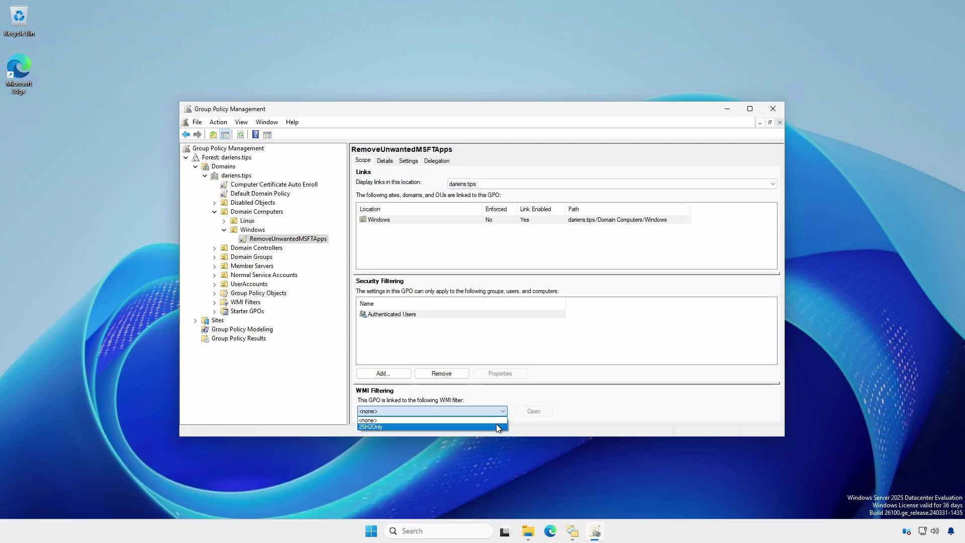
{"action": "left_click", "coordinate": [496, 426]}
{"action": "left_click", "coordinate": [507, 296]}
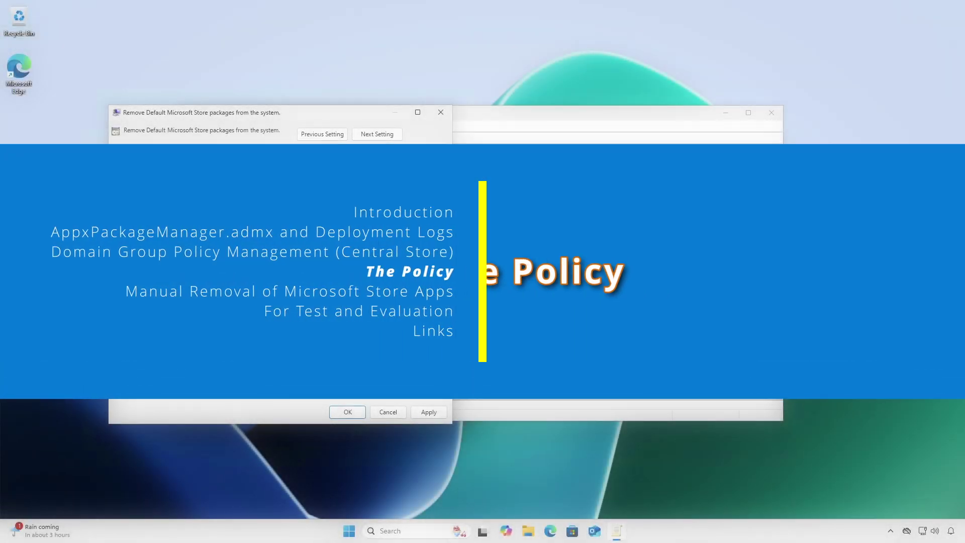
- Apply the enabled policy with Microsoft 365 Copilot, Paint and Quick Assist ticked for removal
{"action": "scroll", "coordinate": [219, 290], "scroll_direction": "down", "scroll_amount": 10}
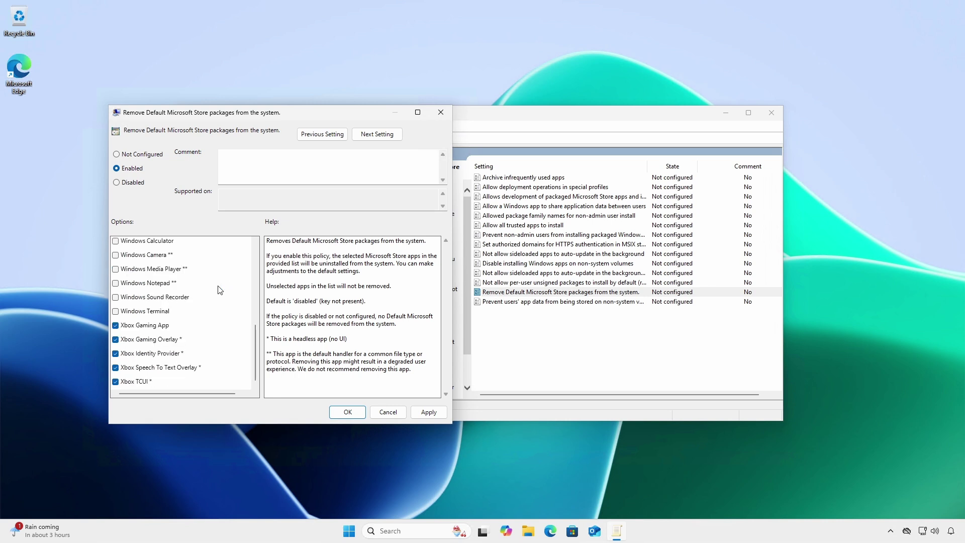
{"action": "scroll", "coordinate": [220, 290], "scroll_direction": "up", "scroll_amount": 10}
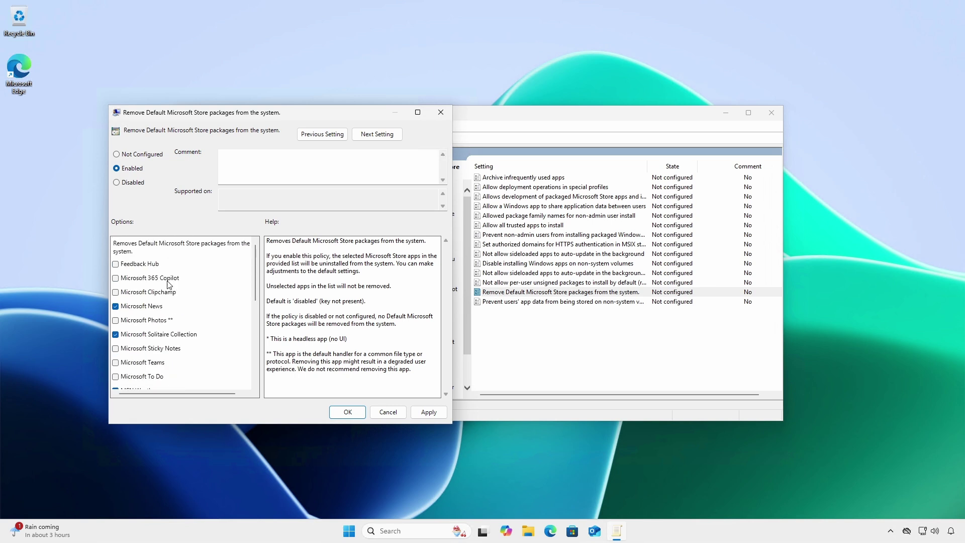
{"action": "left_click", "coordinate": [115, 279]}
{"action": "scroll", "coordinate": [124, 297], "scroll_direction": "down", "scroll_amount": 1}
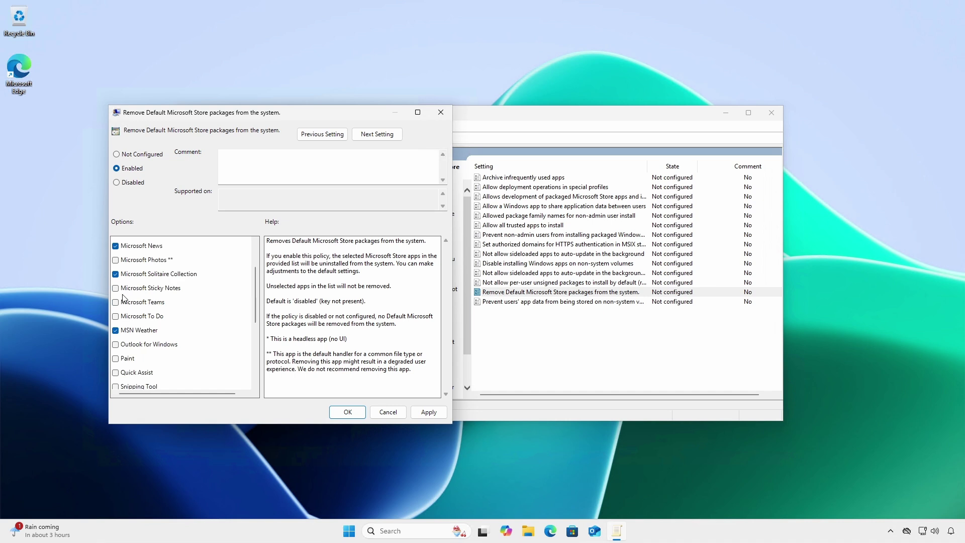
{"action": "left_click", "coordinate": [116, 358]}
{"action": "left_click", "coordinate": [116, 373]}
{"action": "scroll", "coordinate": [208, 322], "scroll_direction": "down", "scroll_amount": 1}
{"action": "scroll", "coordinate": [207, 322], "scroll_direction": "down", "scroll_amount": 2}
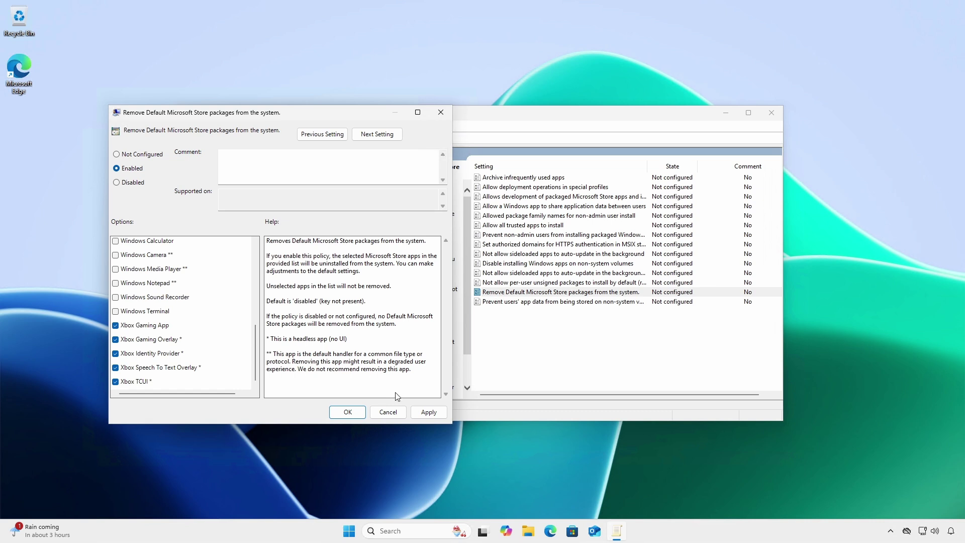
{"action": "left_click", "coordinate": [424, 412]}
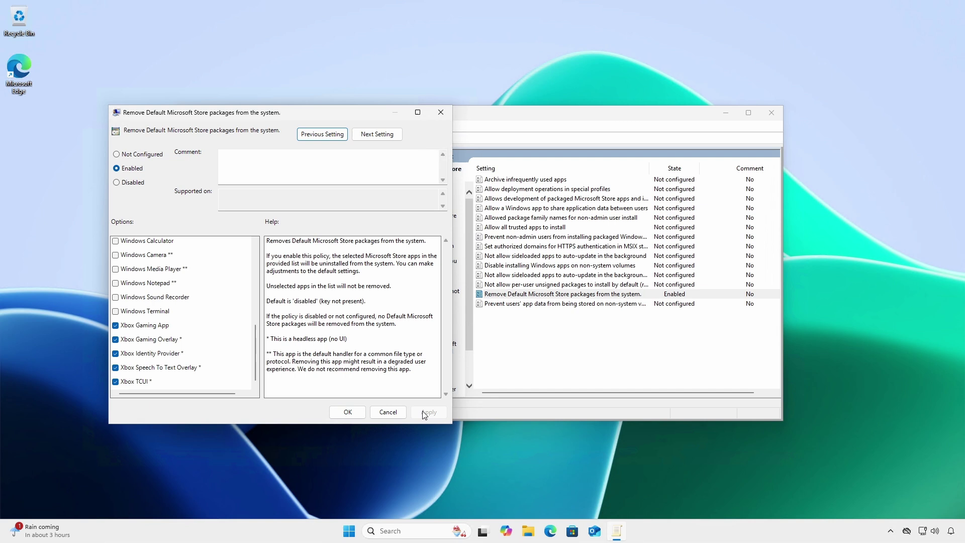
{"action": "right_click", "coordinate": [350, 531]}
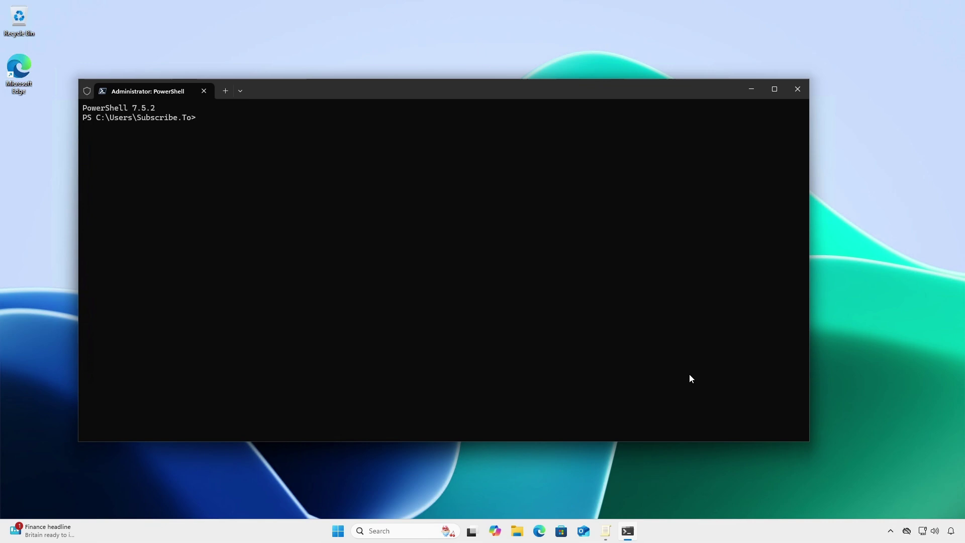
- Run gpupdate /force, then save a gpresult report to C:\Temp\check4policy1.html
{"action": "type", "text": "gpupdate /force"}
{"action": "key", "text": "Return"}
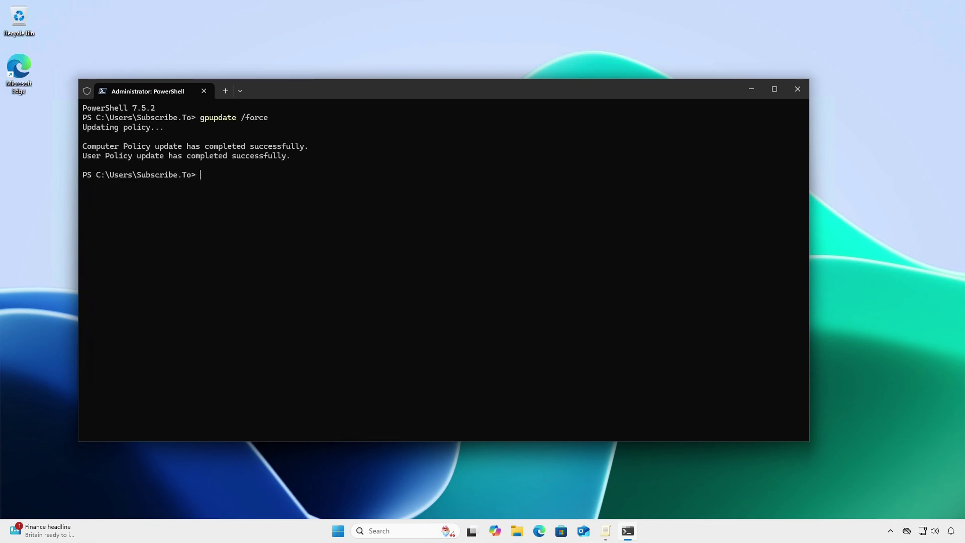
{"action": "type", "text": "gpresult /h C:\\Temp\\check4policy1.html"}
{"action": "key", "text": "Return"}
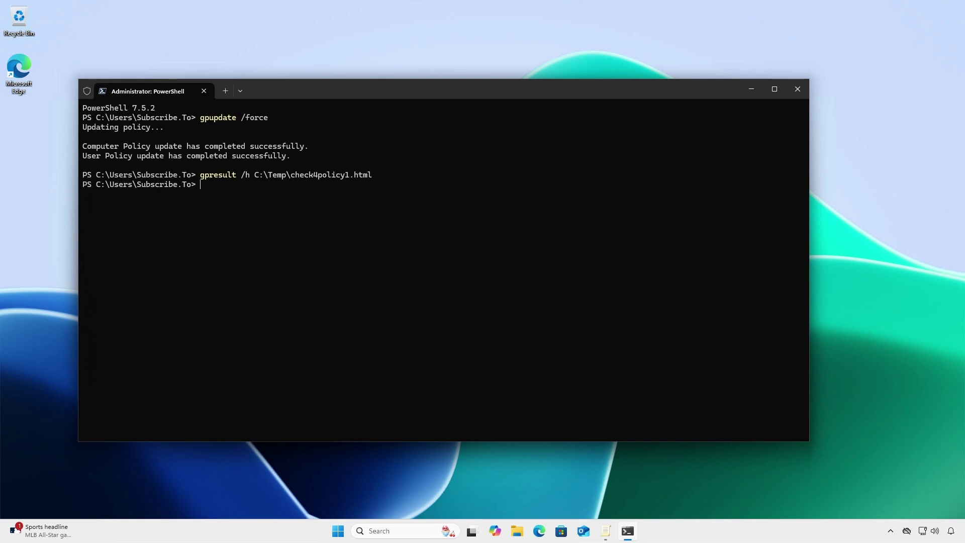
- Open C:\Temp\check4policy1.html in Edge, expand all sections, and scroll to App Package Deployment
{"action": "type", "text": "C:\\Temp\\check4policy1.html"}
{"action": "key", "text": "Return"}
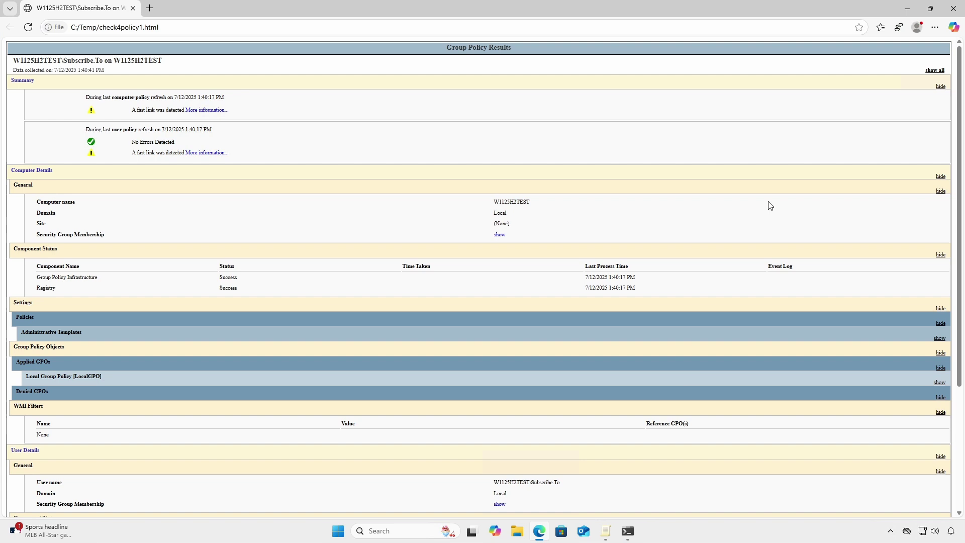
{"action": "left_click", "coordinate": [933, 70]}
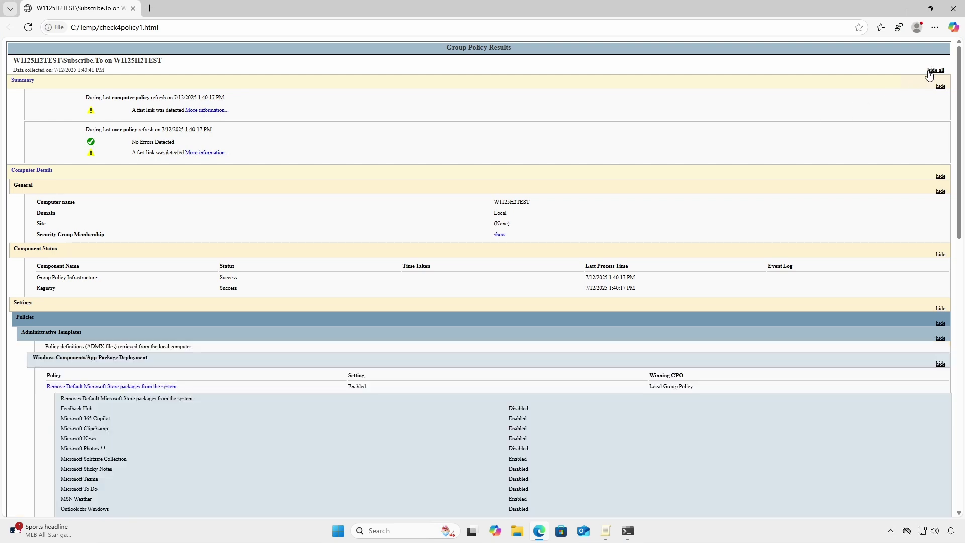
{"action": "scroll", "coordinate": [856, 129], "scroll_direction": "down", "scroll_amount": 4}
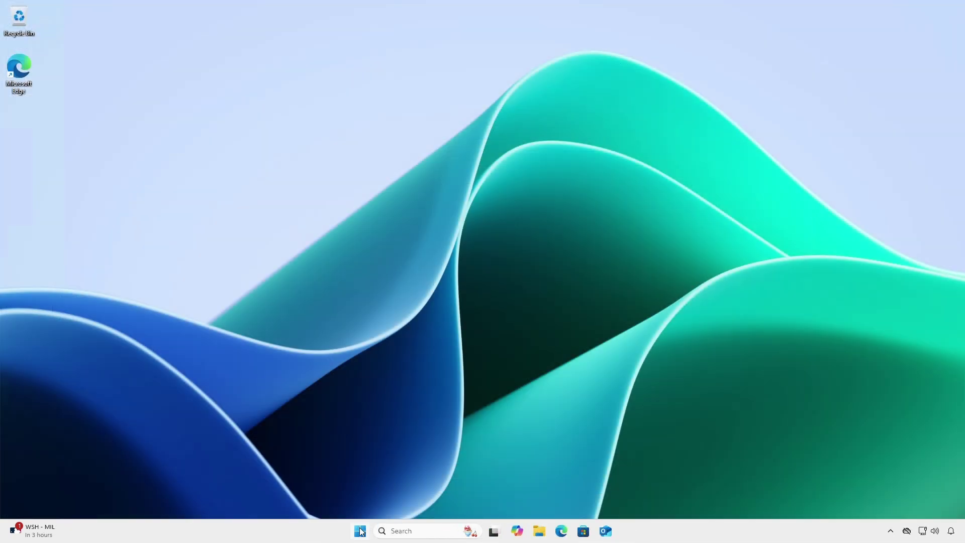
- Create a local user with a password and security questions, then sign in as that user
{"action": "left_click", "coordinate": [363, 523]}
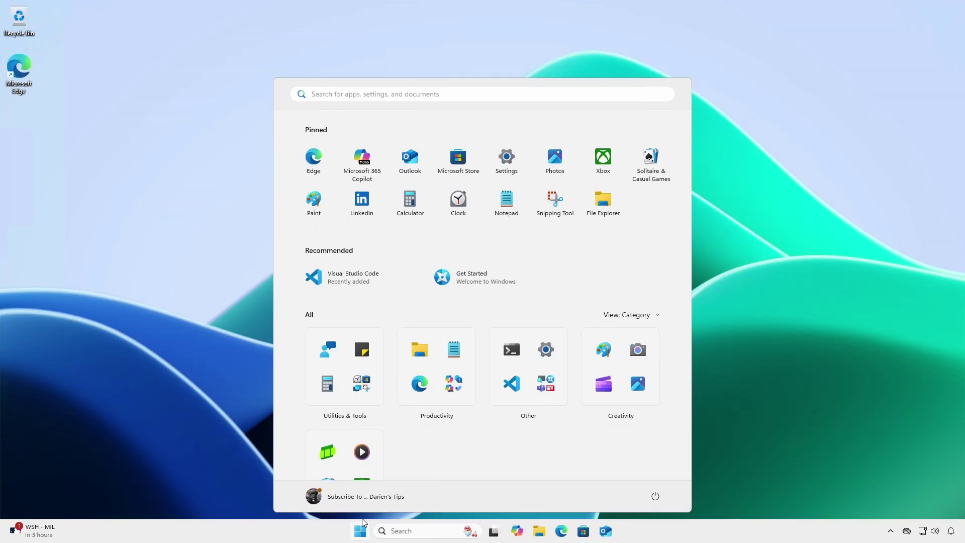
{"action": "left_click", "coordinate": [655, 496]}
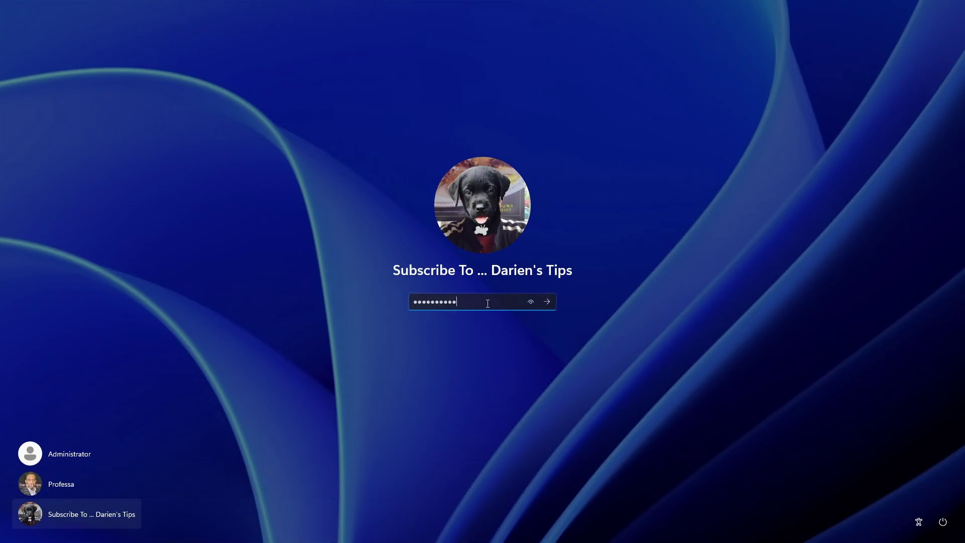
{"action": "key", "text": "Return"}
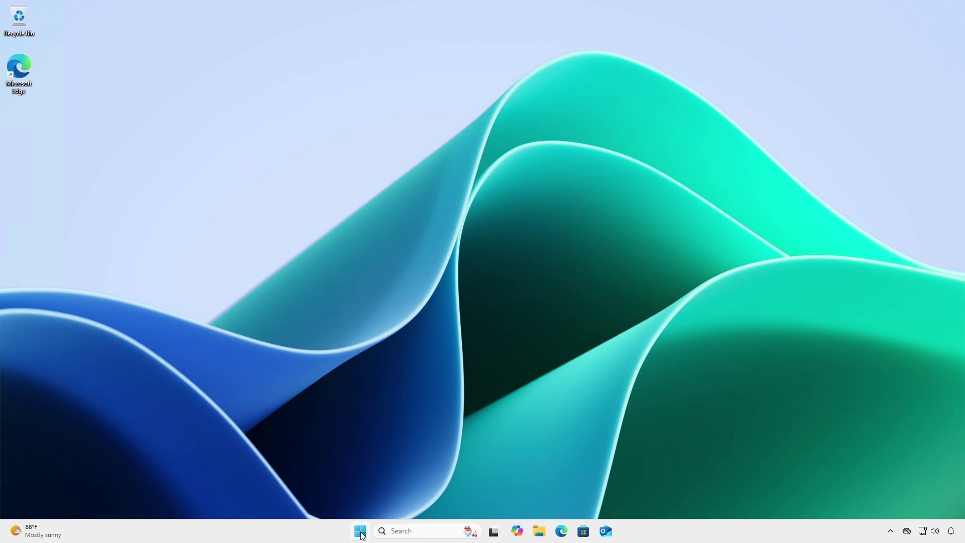
{"action": "left_click", "coordinate": [360, 532]}
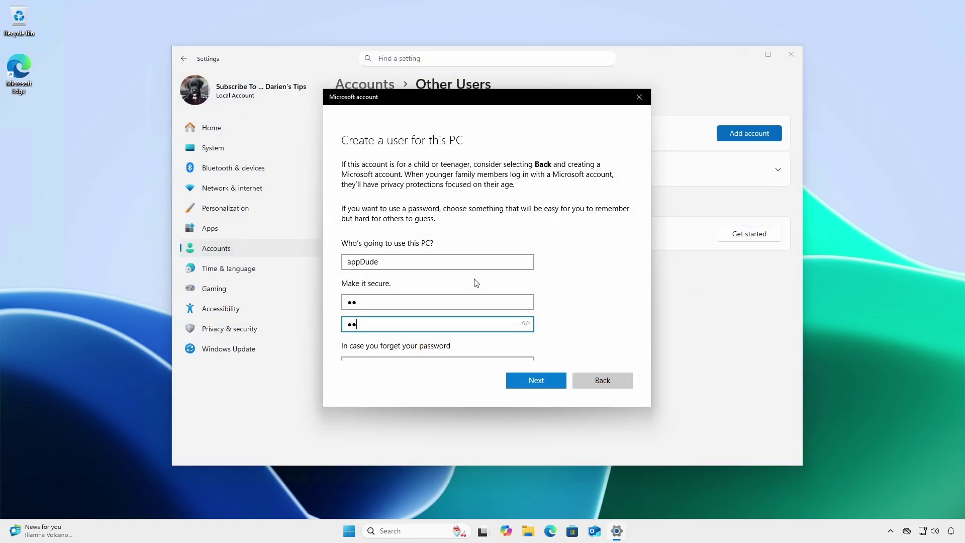
{"action": "key", "text": "Tab"}
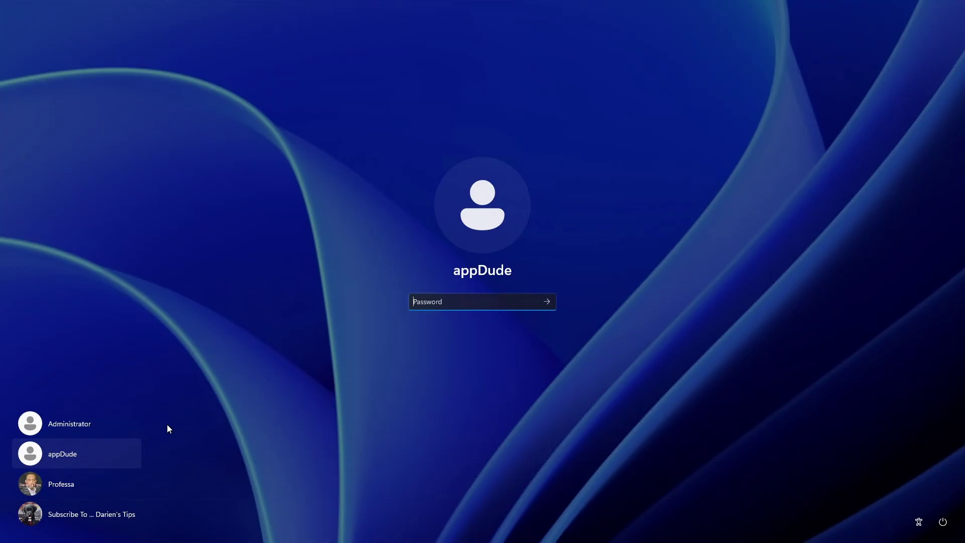
{"action": "type", "text": "12"}
{"action": "key", "text": "Return"}
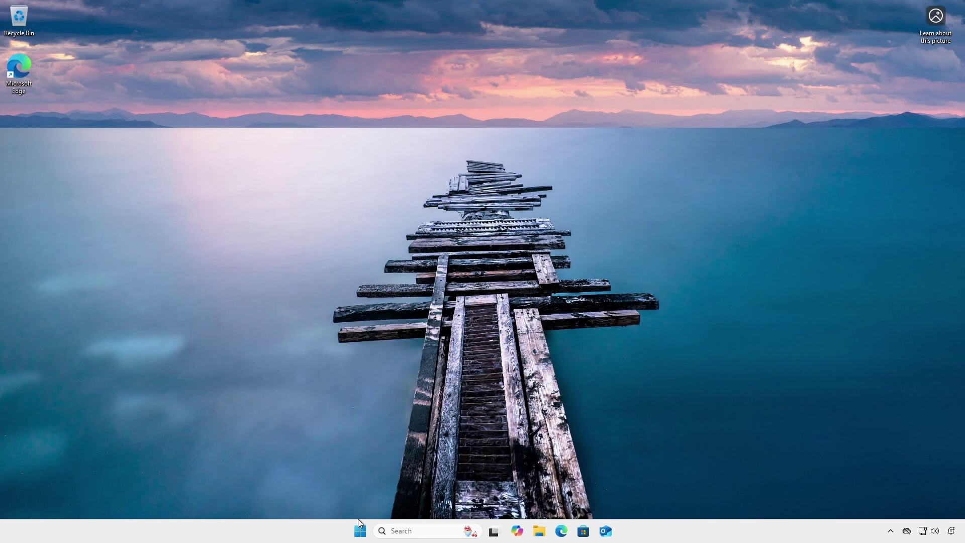
{"action": "left_click", "coordinate": [360, 528]}
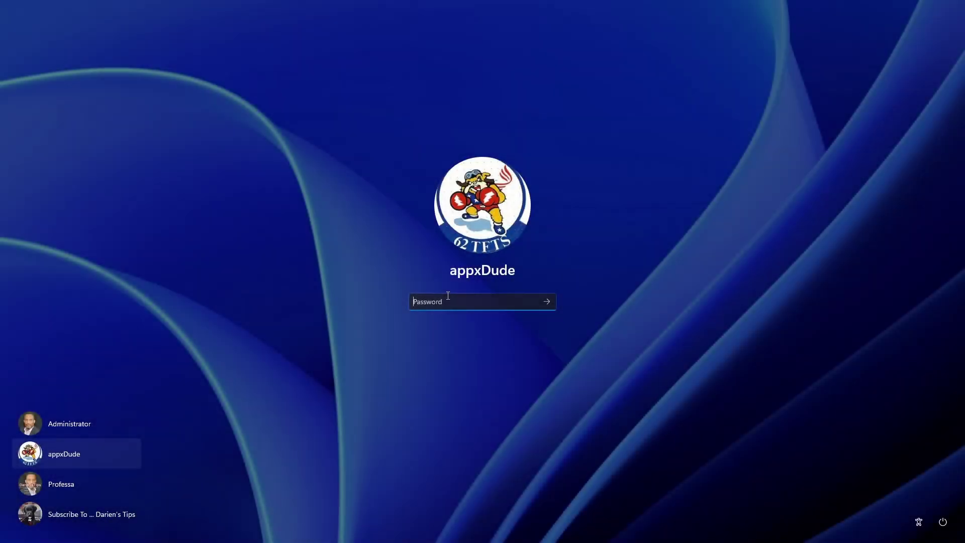
{"action": "type", "text": "****"}
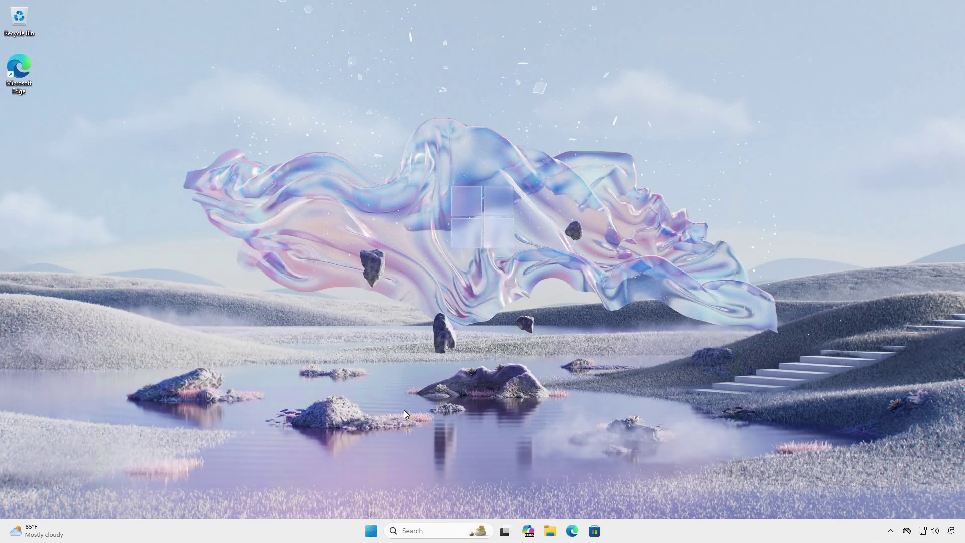
- In Terminal, list installed packages with Get-AppxPackage and remove Microsoft.Paint for this user
{"action": "right_click", "coordinate": [372, 530]}
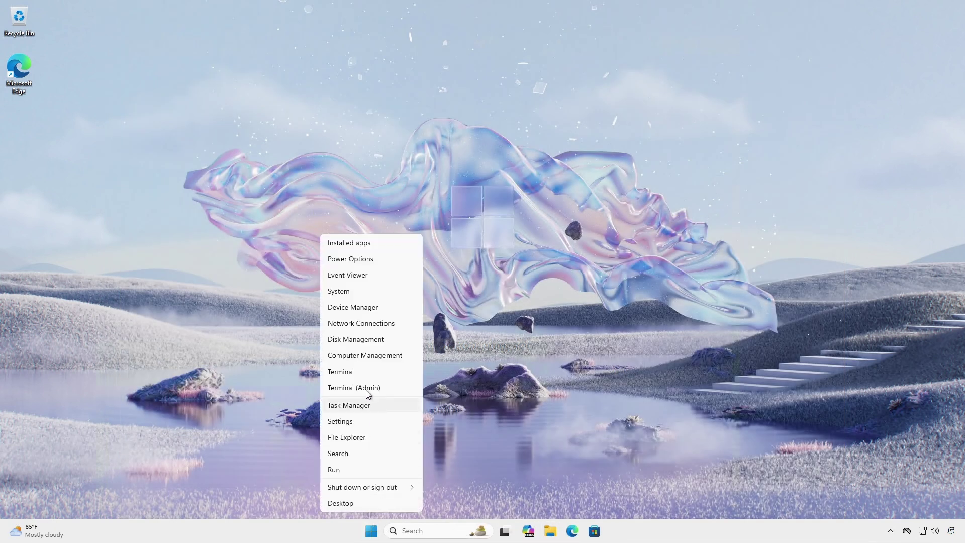
{"action": "left_click", "coordinate": [364, 374]}
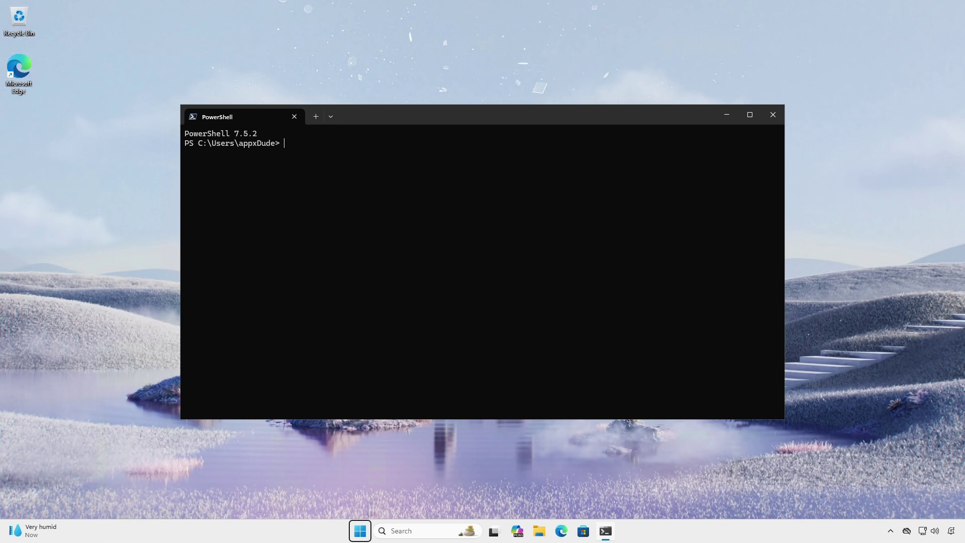
{"action": "type", "text": "Get-AppxPackage | Select-Object name,packagefullname | Format-List"}
{"action": "key", "text": "Return"}
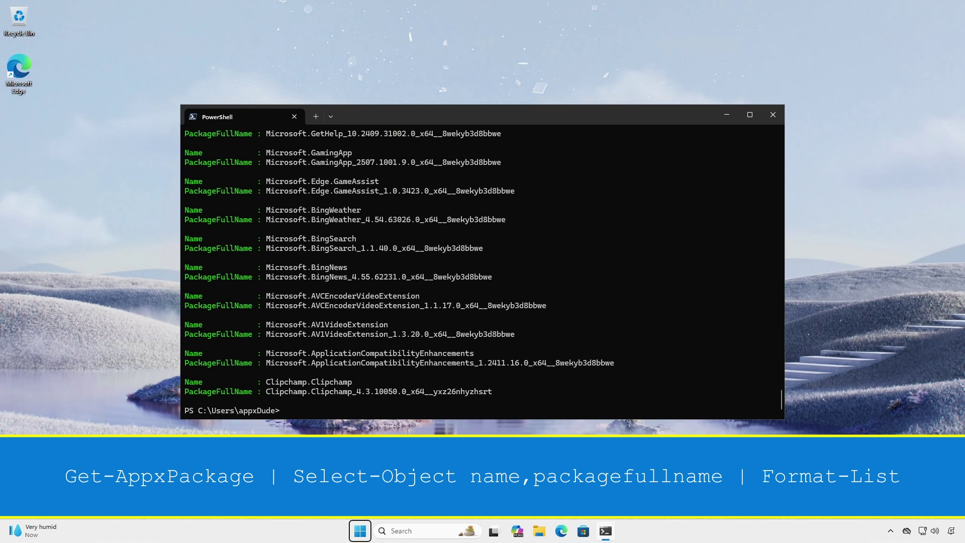
{"action": "type", "text": "Remove-AppxPackage -Package Microsoft.Paint_11.2504.551.0_x64__8wekyb3d8bbwe"}
{"action": "key", "text": "Return"}
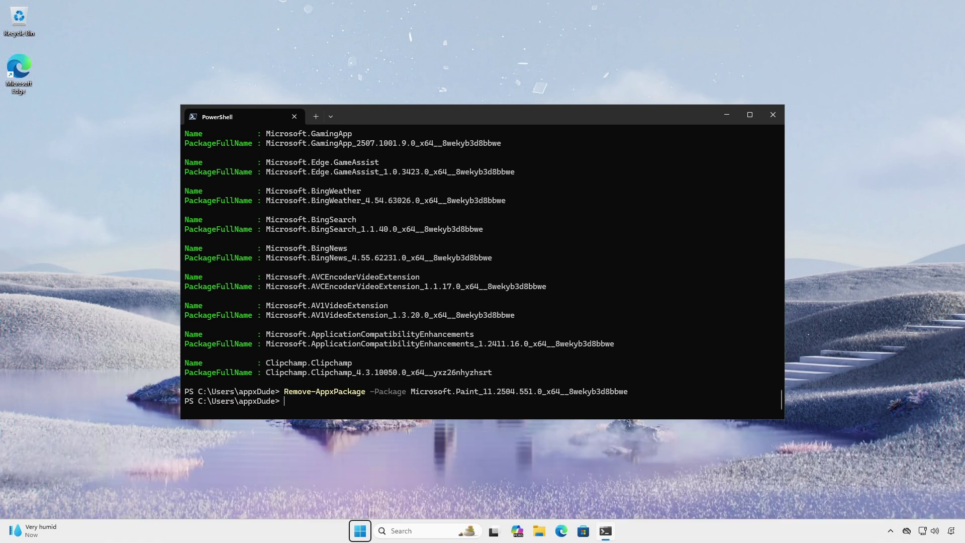
- Open an elevated Terminal (Admin) and remove Paint for all users with Remove-AppxPackage -AllUsers
{"action": "right_click", "coordinate": [360, 530]}
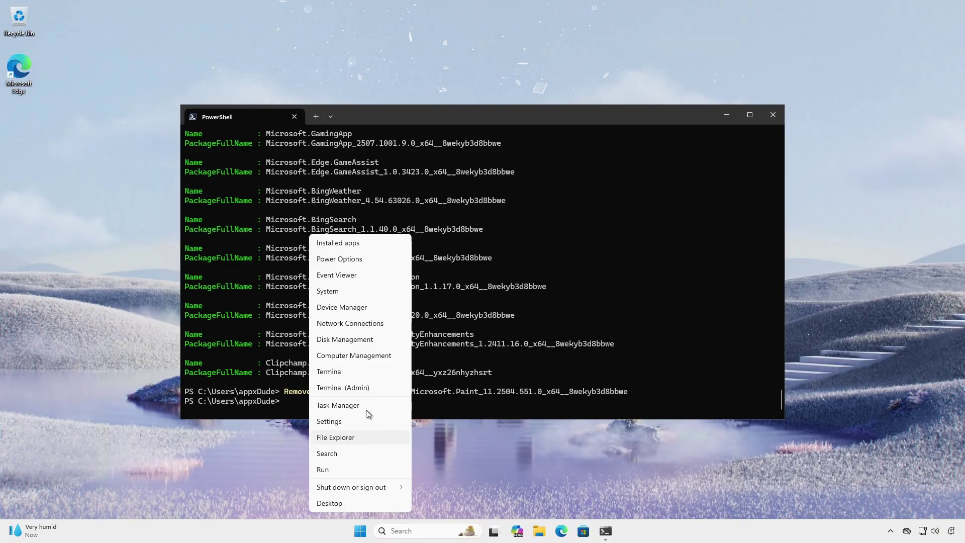
{"action": "left_click", "coordinate": [366, 391]}
{"action": "type", "text": "•••••"}
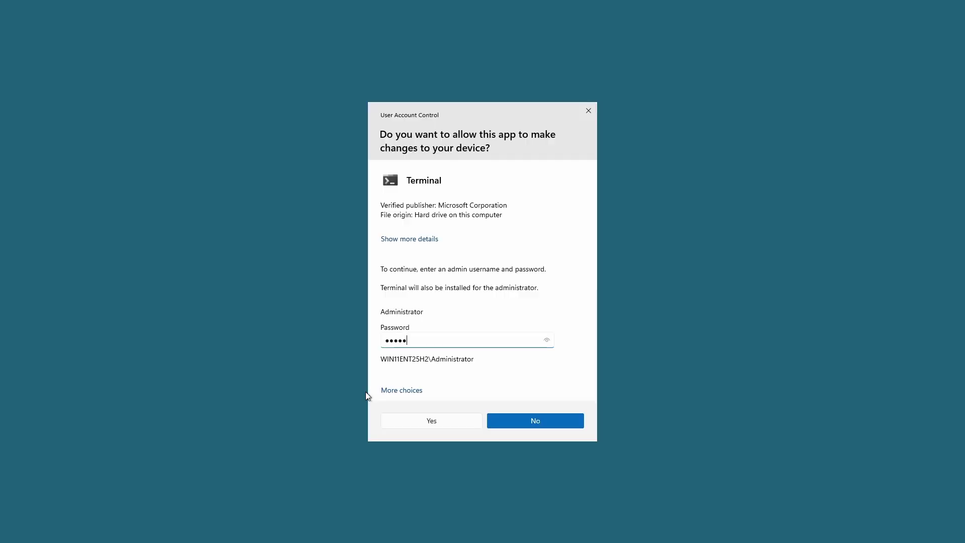
{"action": "type", "text": "••••••"}
{"action": "key", "text": "Return"}
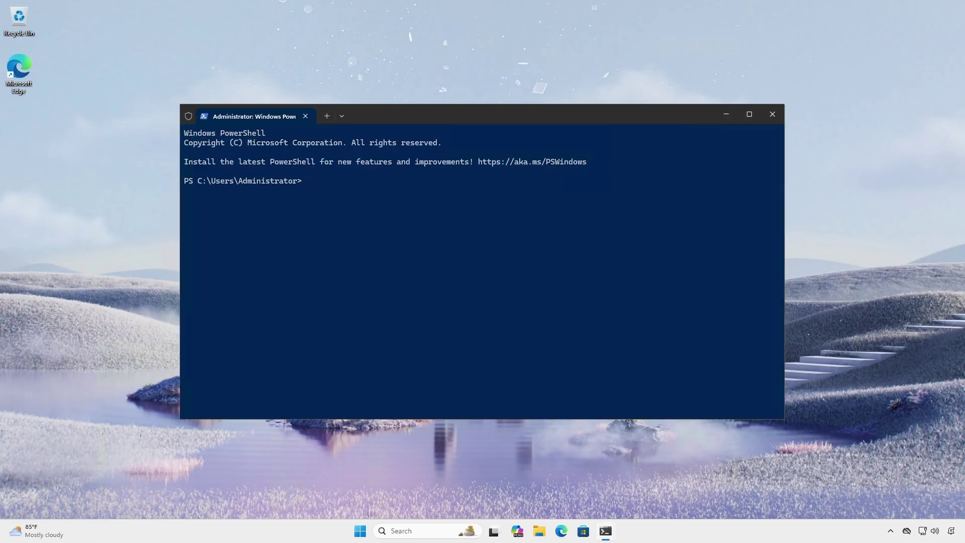
{"action": "type", "text": "Remove-AppxPackage -Package Microsoft.Paint_11.2504.551.0_x64__8wekyb3d8bbwe -AllUsers"}
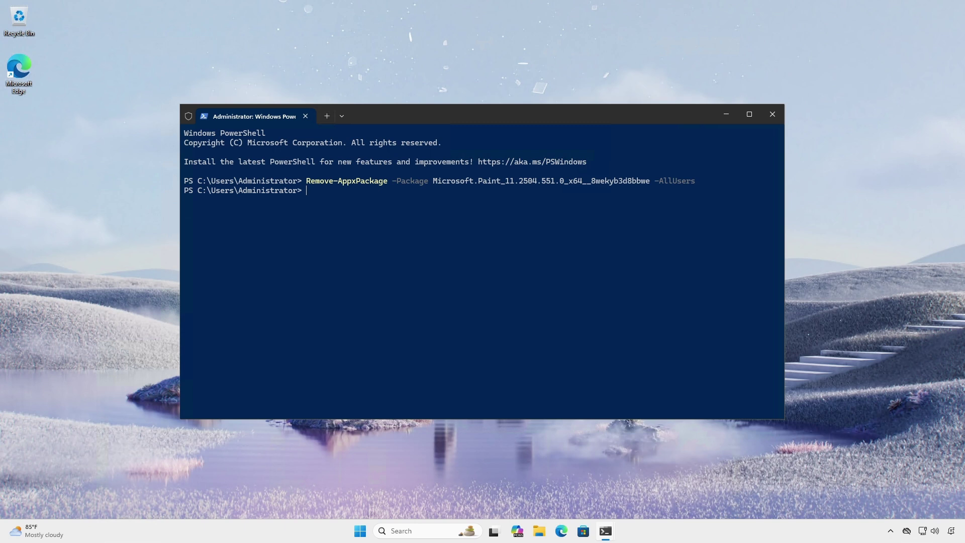
- List provisioned packages, remove the provisioned Paint and Clipchamp packages, then launch gpedit
{"action": "type", "text": "Get-AppxProvisionedPackage -online | Select-Object DisplayName,PackageName | Format-List"}
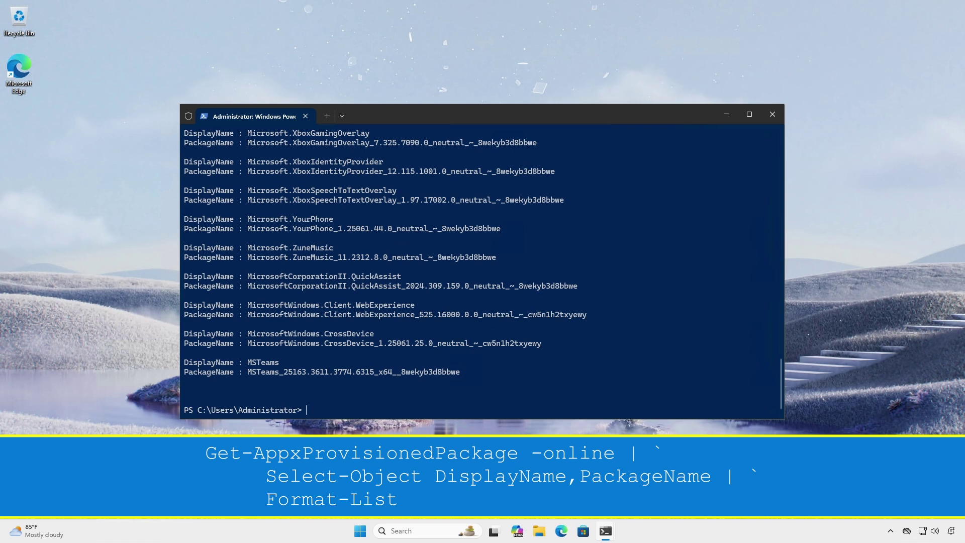
{"action": "type", "text": "Remove-AppxProvisionedPackage -Online -PackageName Microsoft.Paint_11.2504.551.0_neutral_~_8wekyb3d8bbwe"}
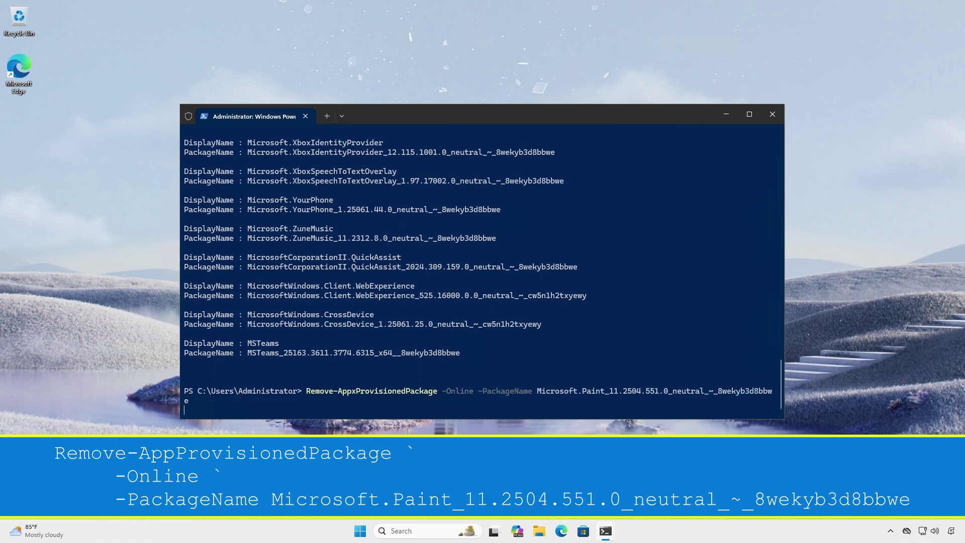
{"action": "key", "text": "Return"}
{"action": "type", "text": "Remove-AppxProvisionedPackage -online -PackageName Clipchamp.Clipchamp_4.3.10050.0_neutral_~_yxz26nhyzhsrt"}
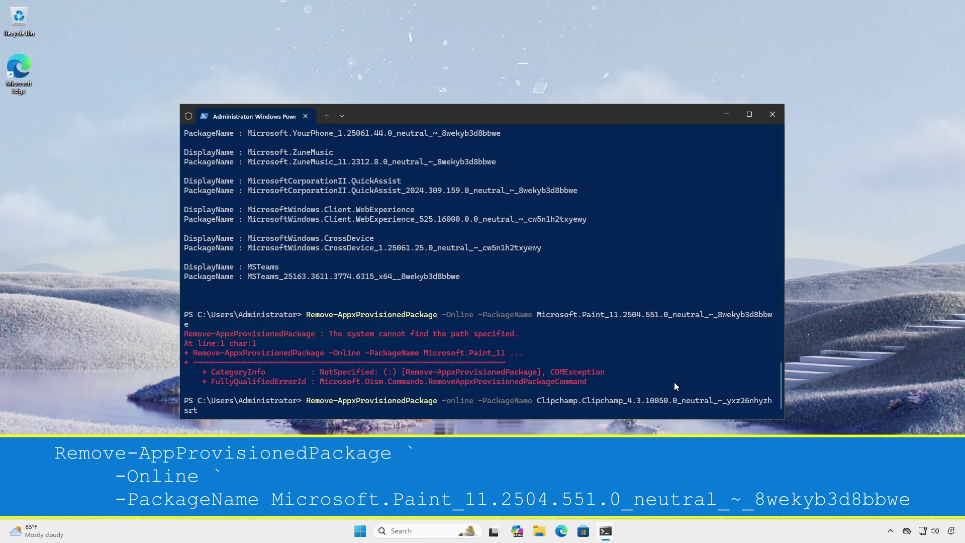
{"action": "key", "text": "Return"}
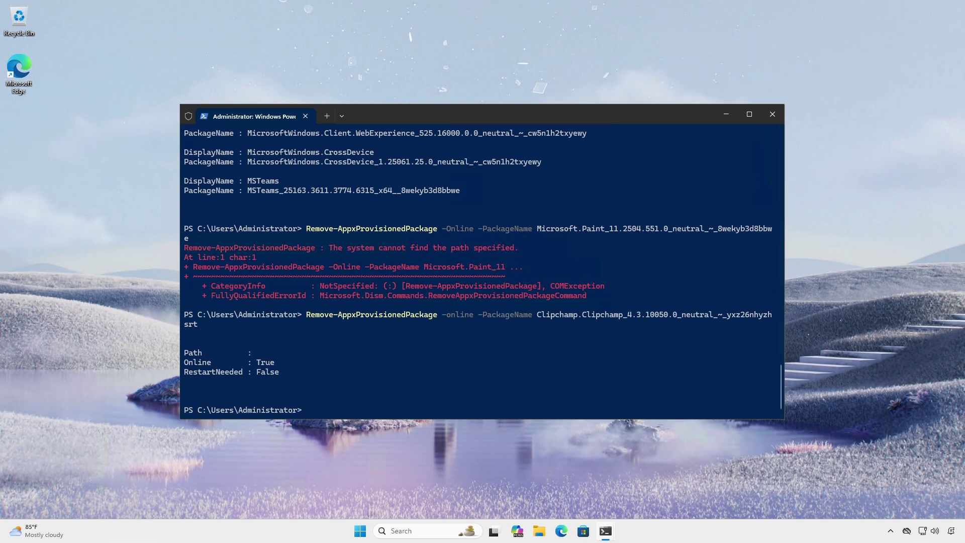
{"action": "type", "text": "gpedit"}
{"action": "key", "text": "Return"}
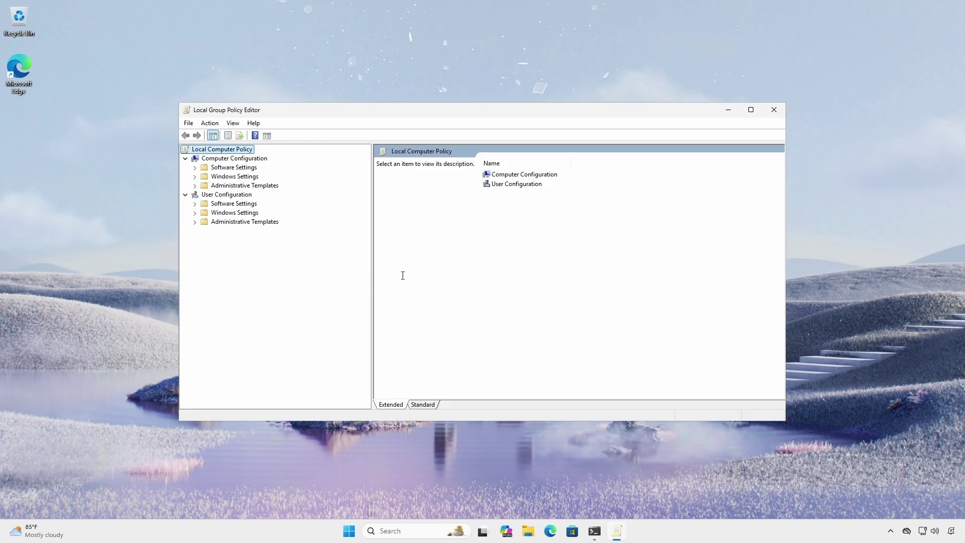
- Review the computer-side Store policies Disable all apps from Microsoft Store and Turn off the Store application, leaving both Not configured
{"action": "left_click", "coordinate": [195, 186]}
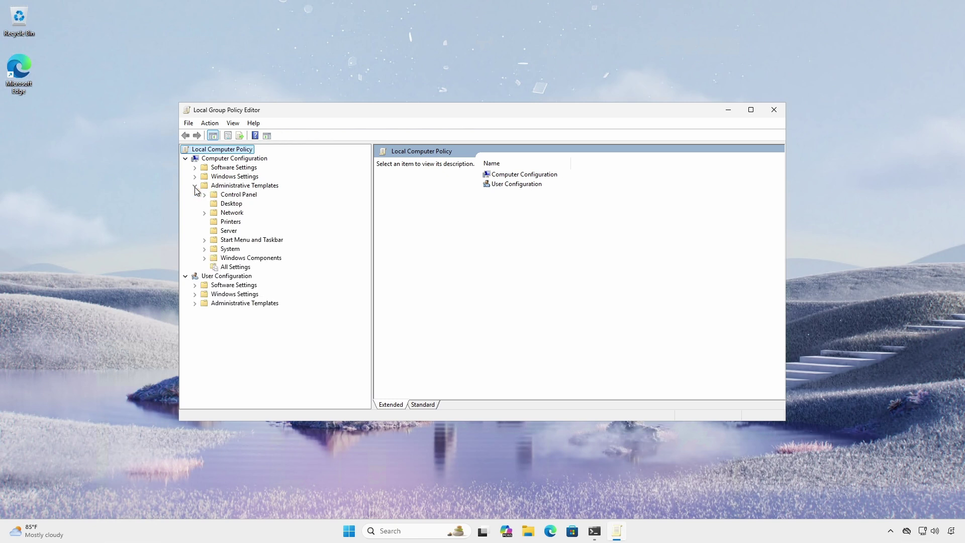
{"action": "left_click", "coordinate": [205, 258]}
{"action": "scroll", "coordinate": [206, 260], "scroll_direction": "down", "scroll_amount": 15}
{"action": "left_click", "coordinate": [238, 330]}
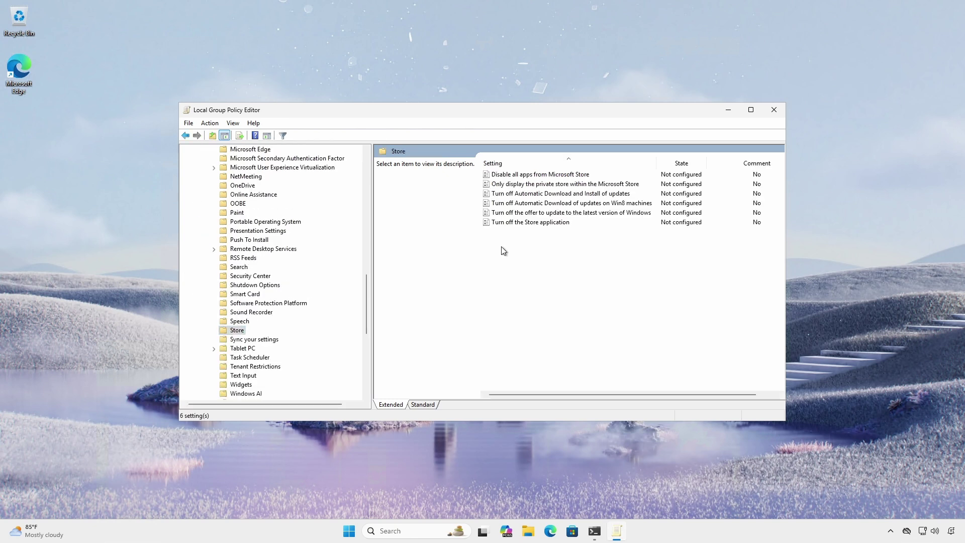
{"action": "double_click", "coordinate": [558, 176]}
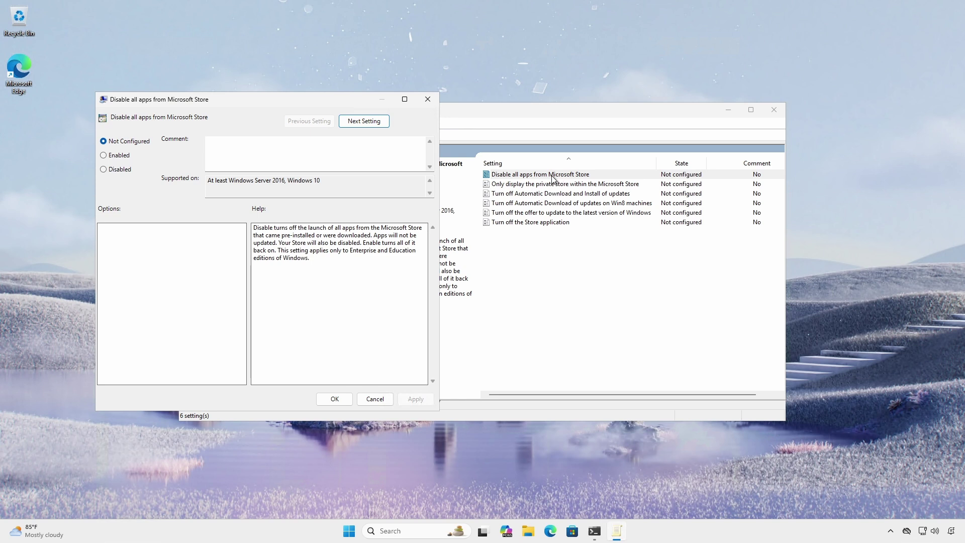
{"action": "left_click", "coordinate": [375, 398]}
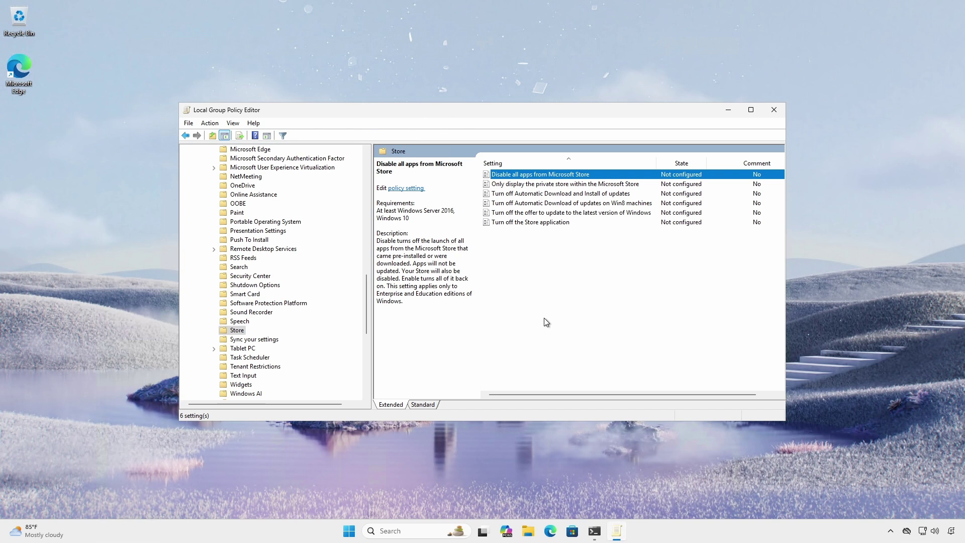
{"action": "double_click", "coordinate": [533, 223]}
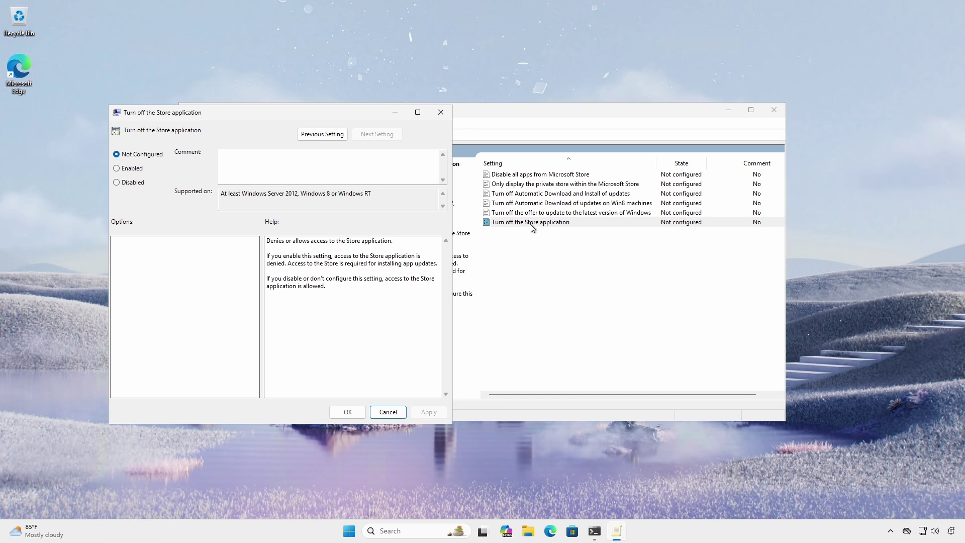
{"action": "left_click", "coordinate": [388, 412]}
- Expand User Configuration > Administrative Templates > Windows Components
{"action": "scroll", "coordinate": [337, 343], "scroll_direction": "down", "scroll_amount": 7}
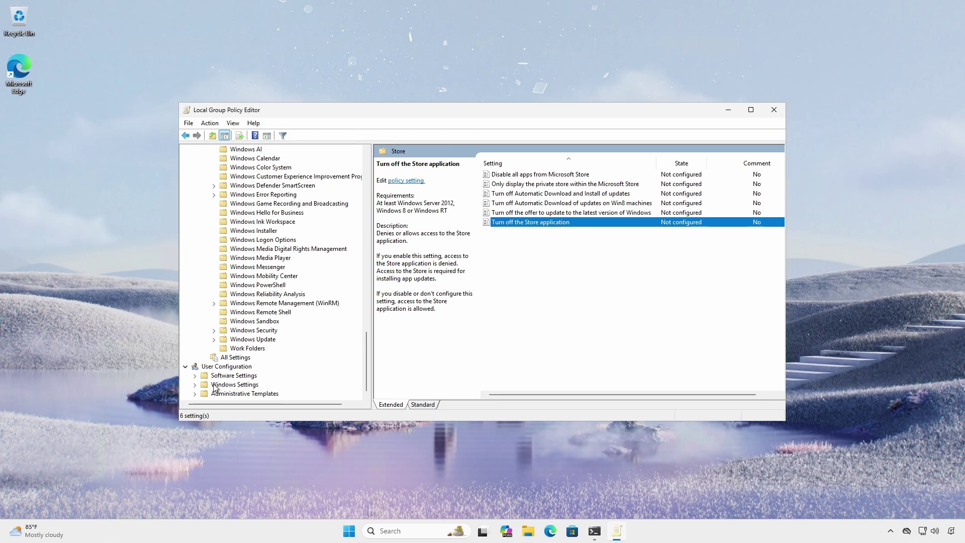
{"action": "left_click", "coordinate": [195, 393]}
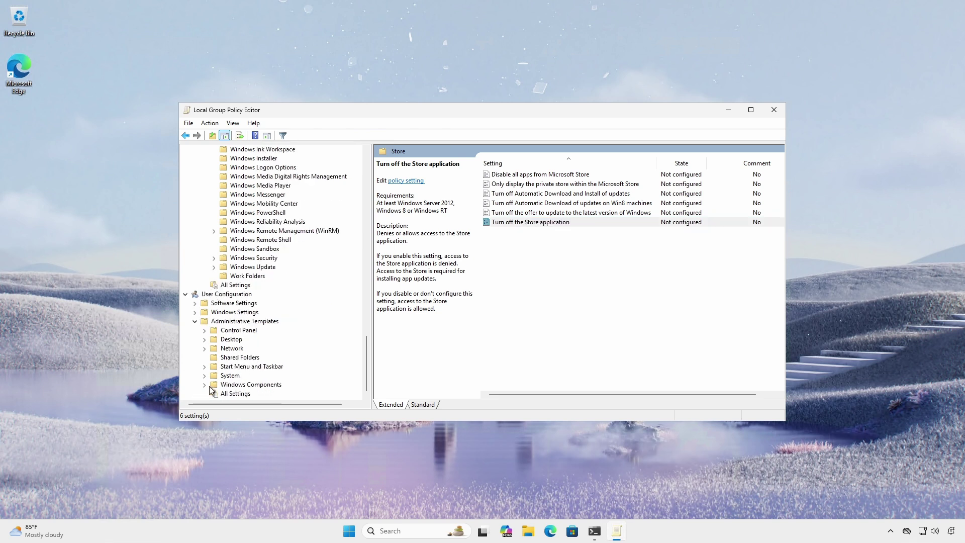
{"action": "left_click", "coordinate": [205, 385]}
{"action": "scroll", "coordinate": [275, 348], "scroll_direction": "down", "scroll_amount": 8}
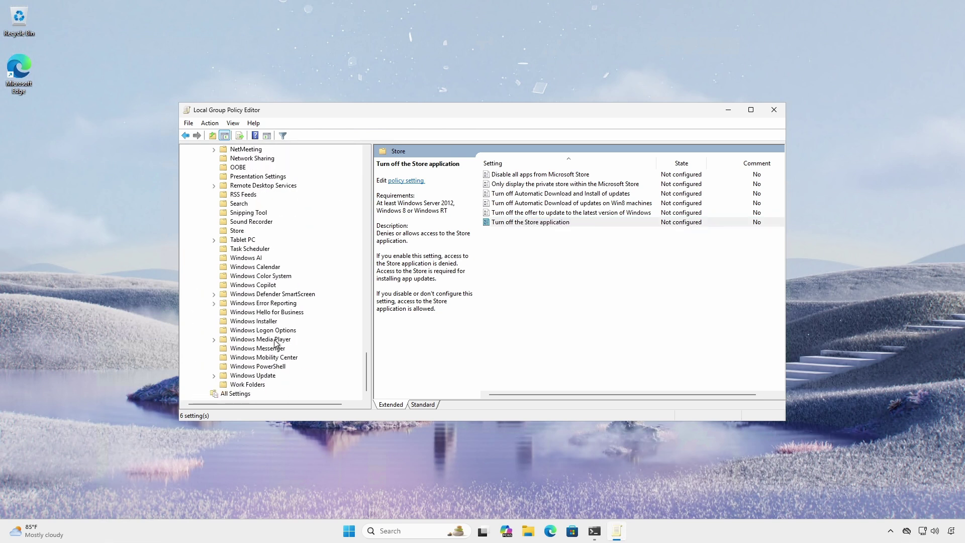
- Select Store under User Configuration to list its three user-side policies
{"action": "left_click", "coordinate": [237, 231]}
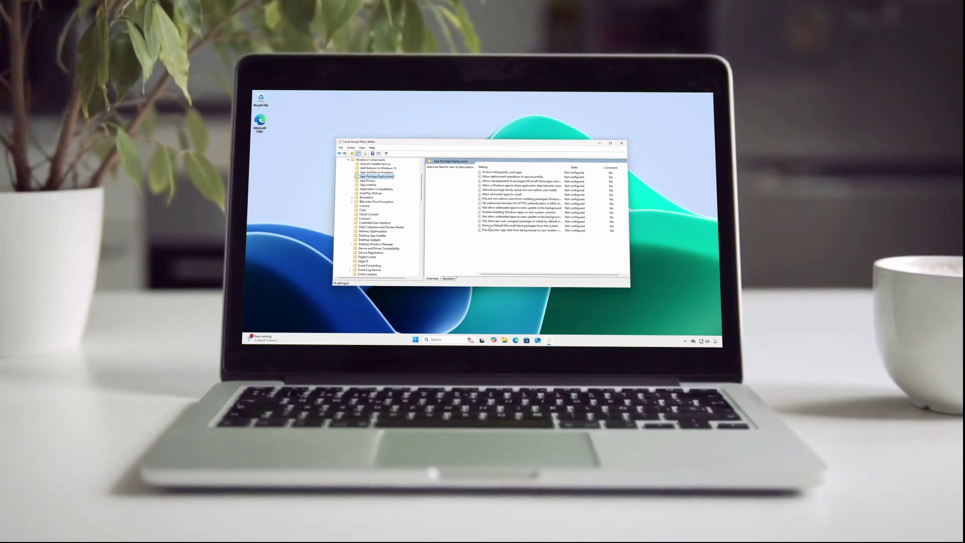
- In App Package Deployment, open the Remove Default Microsoft Store packages from the system policy dialog
{"action": "left_click", "coordinate": [488, 227]}
{"action": "double_click", "coordinate": [502, 225]}
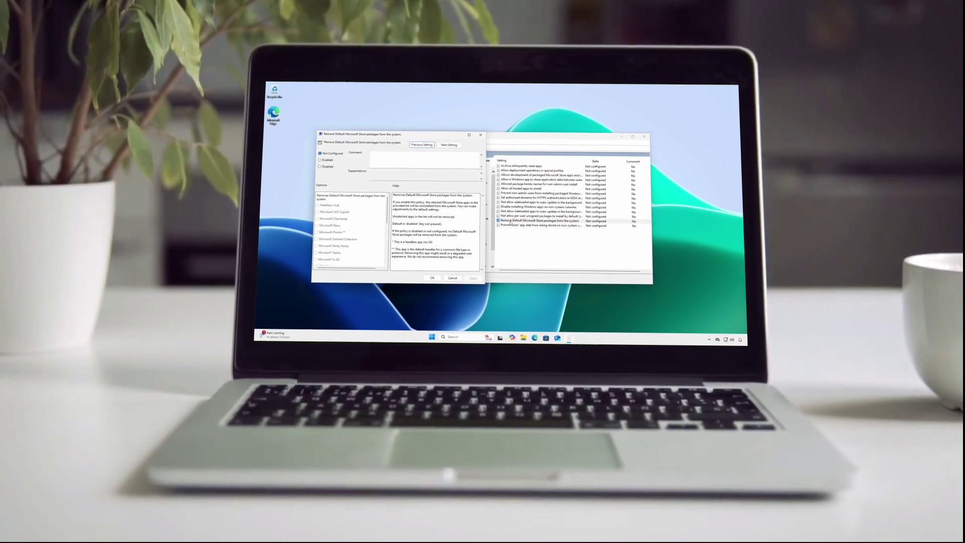